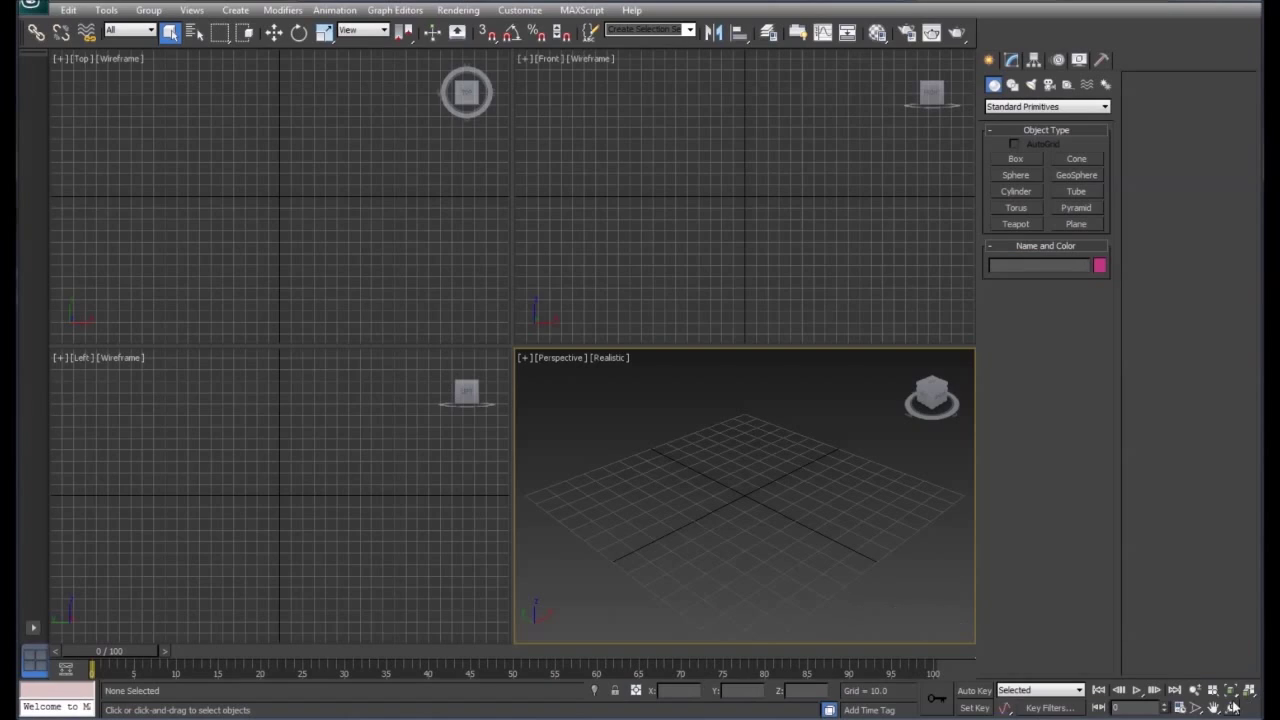
- Draw a plane about 117 units long and 157 wide, centred on the grid in the Top viewport
left_click(1078, 224)
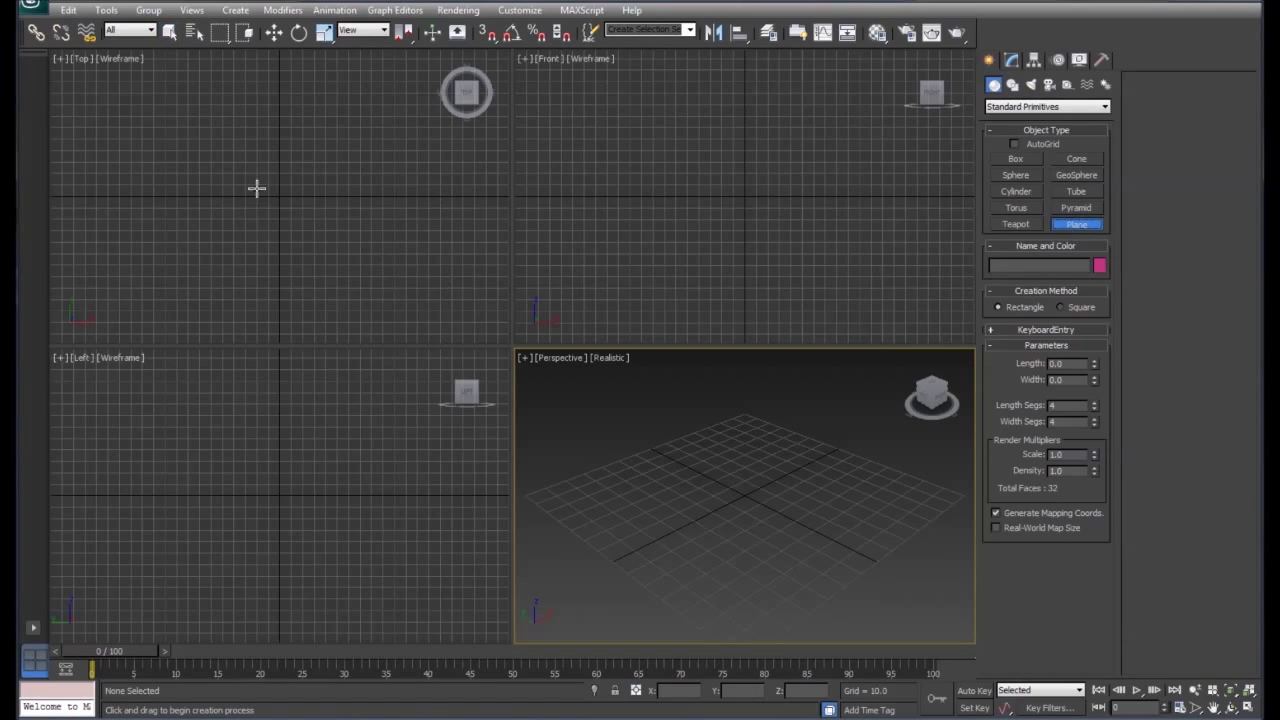
left_click_drag(191, 131, 370, 265)
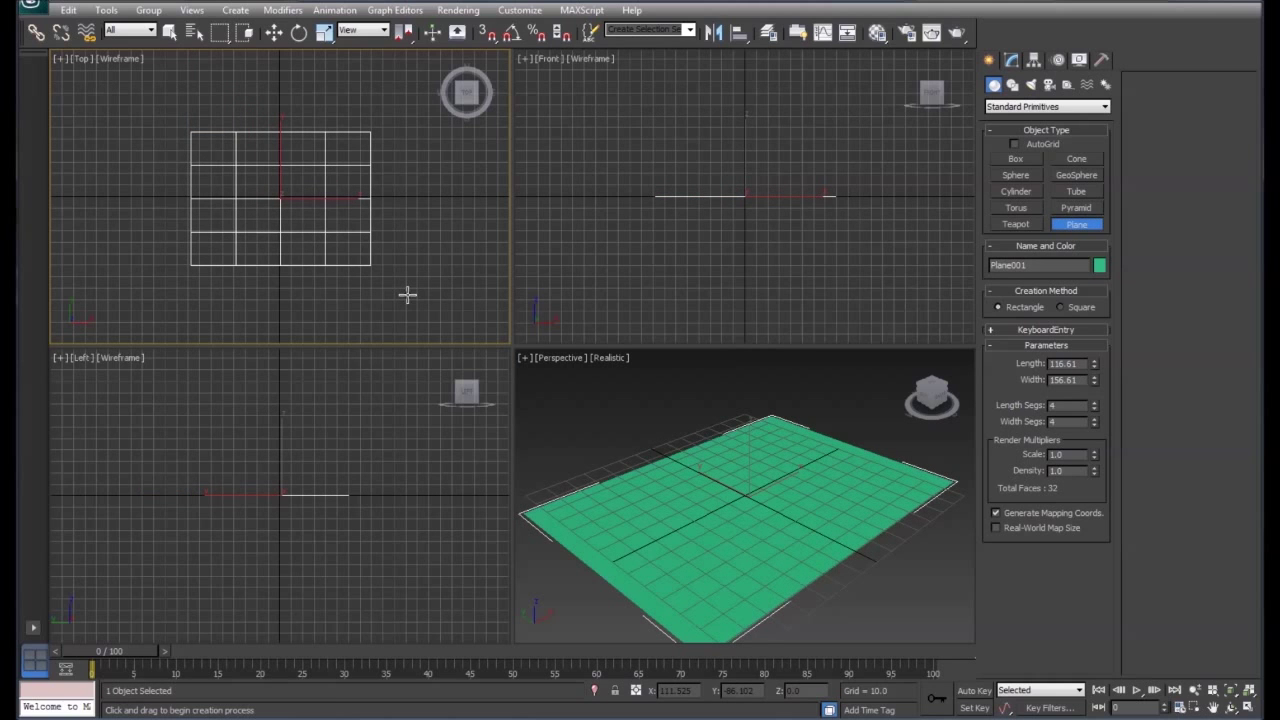
- Change the first sample material to a Shellac material, keeping the old material as a sub-material
key("m")
left_click_drag(164, 86, 732, 66)
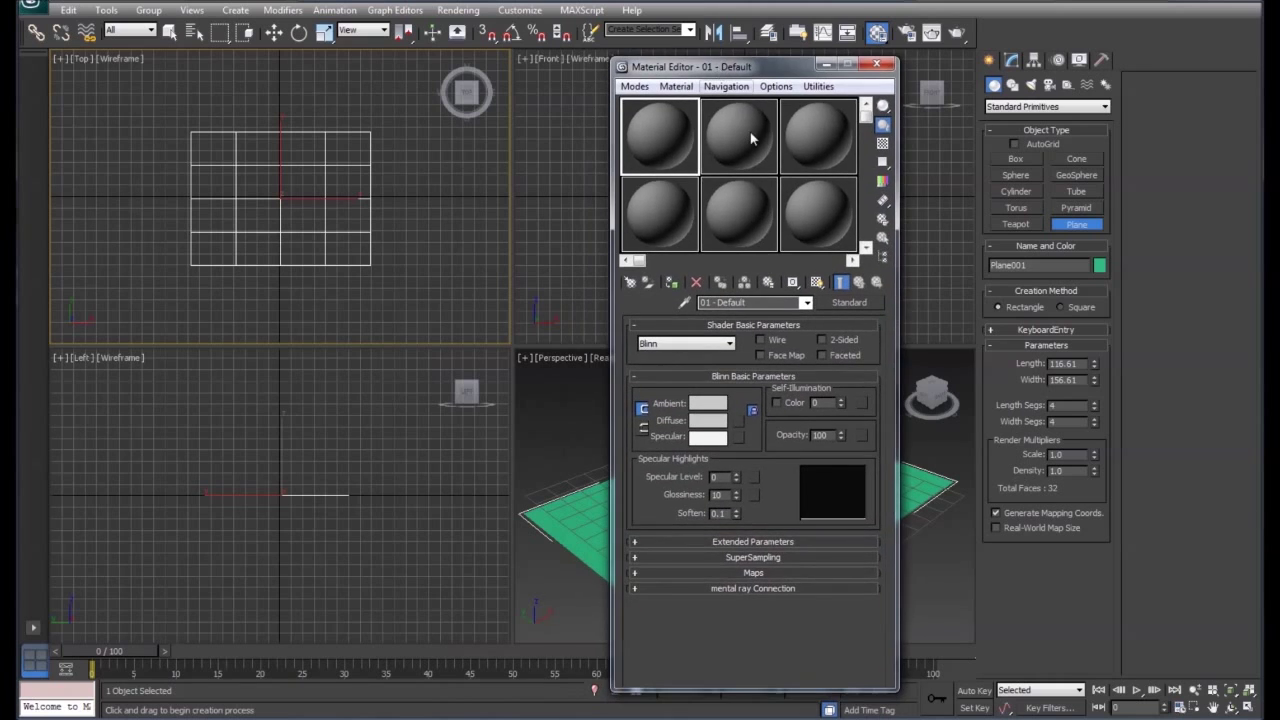
left_click(850, 302)
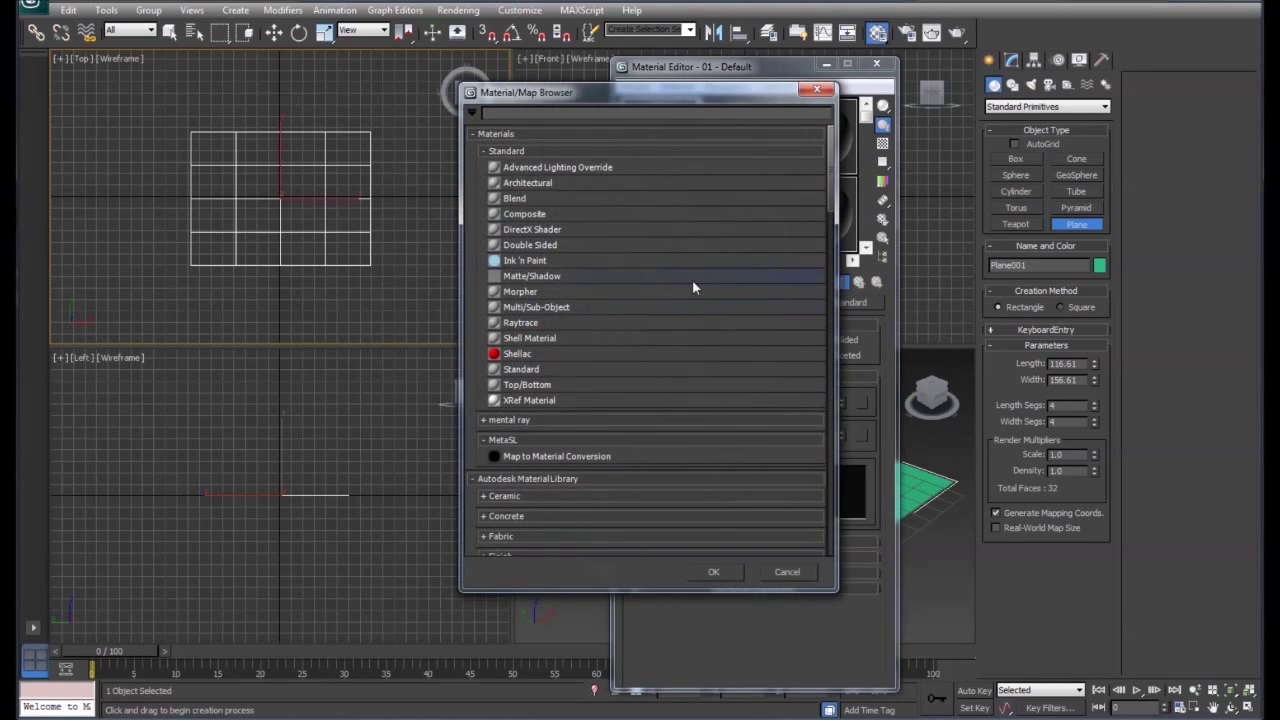
left_click(532, 355)
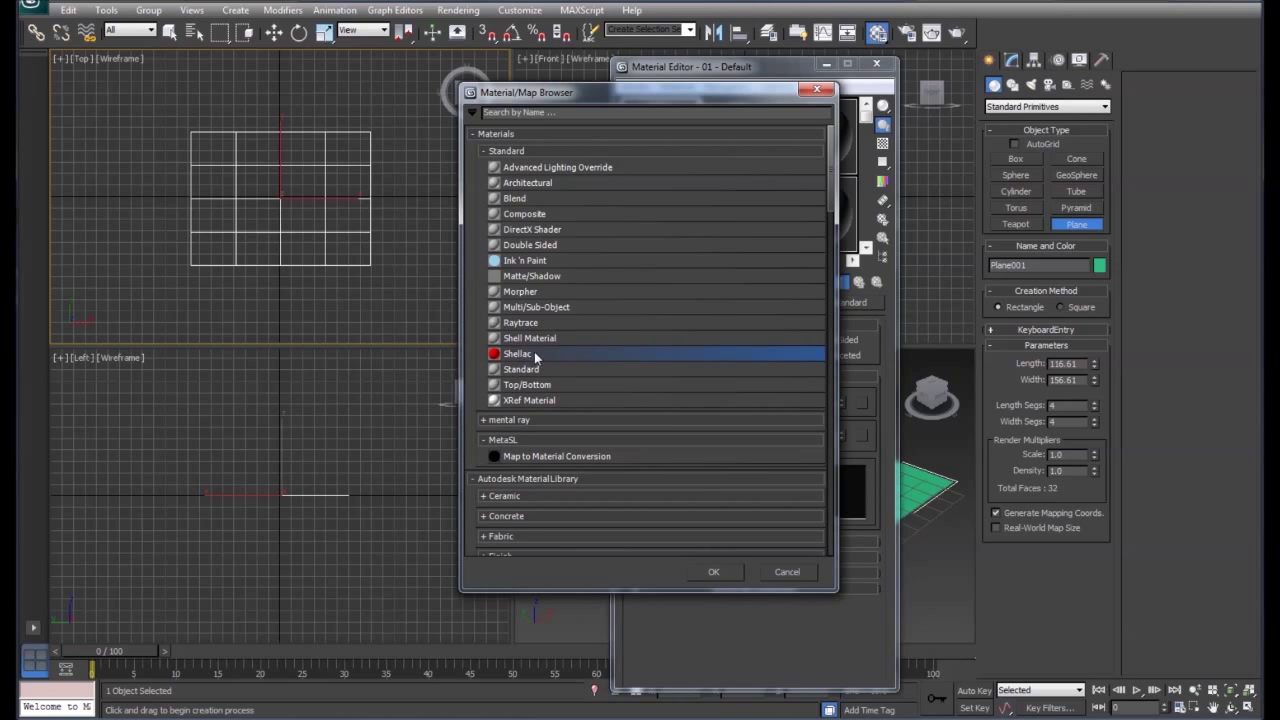
left_click(716, 572)
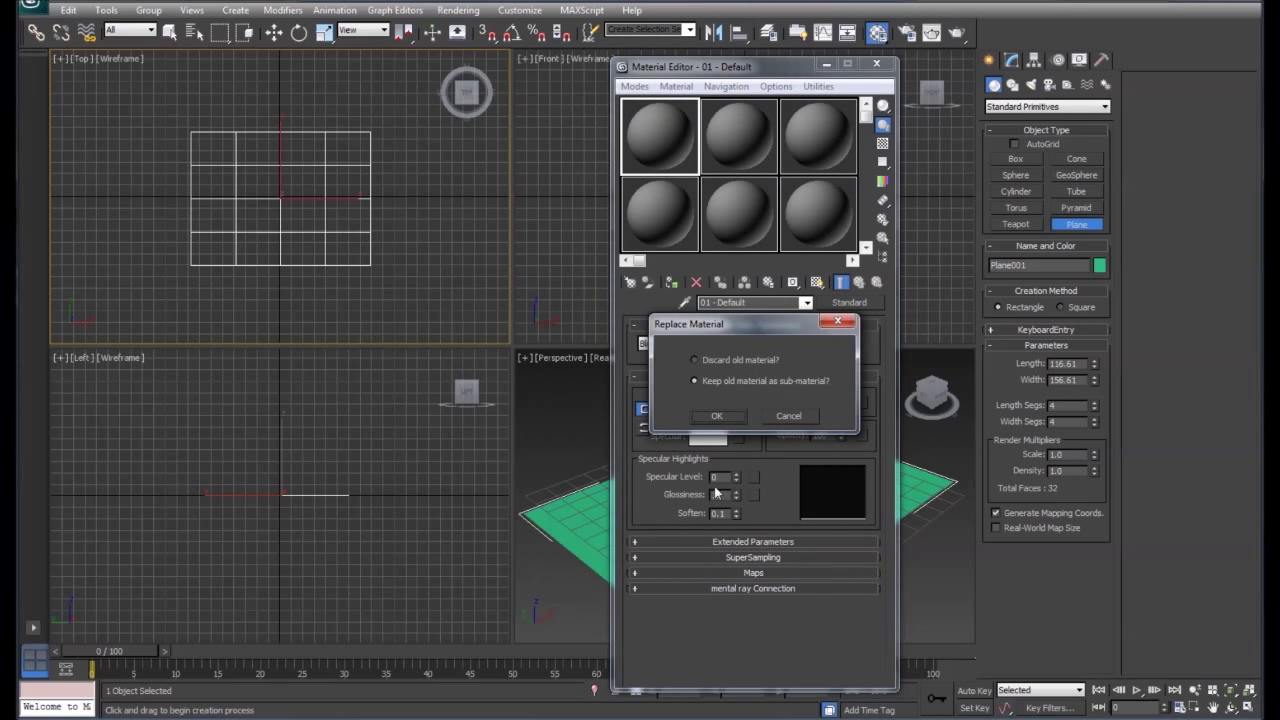
left_click(713, 413)
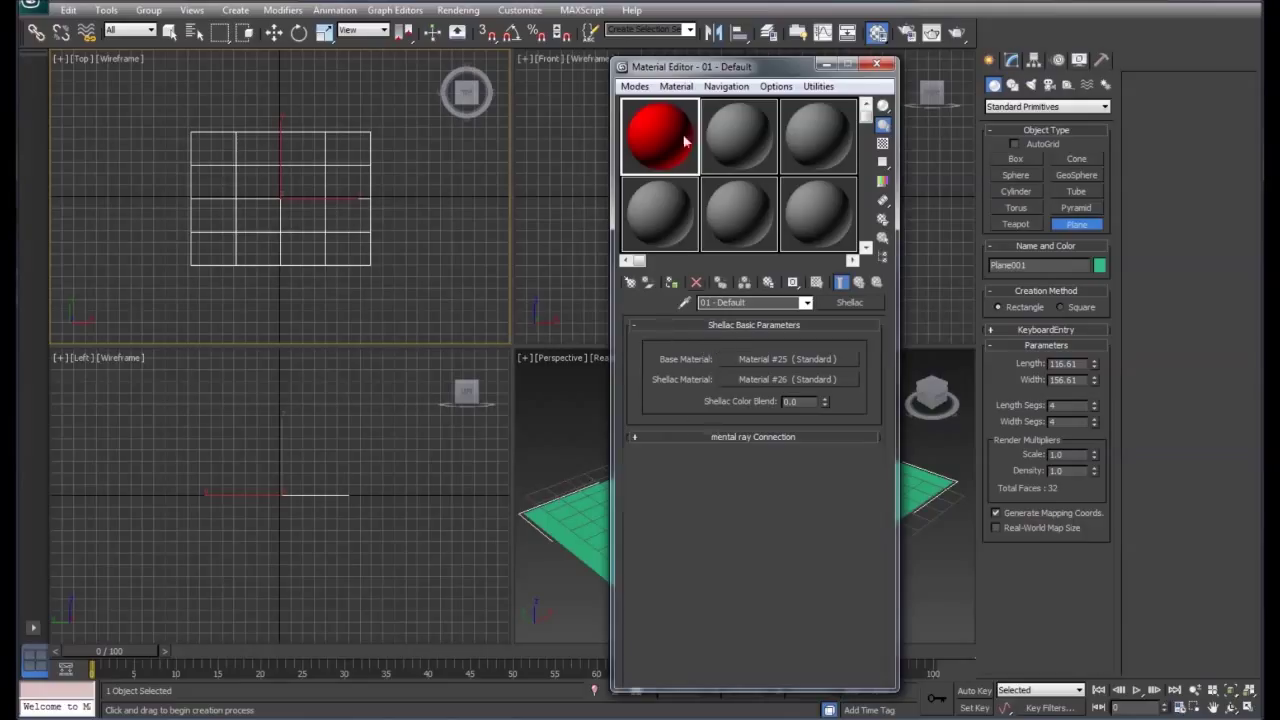
left_click_drag(723, 67, 1017, 57)
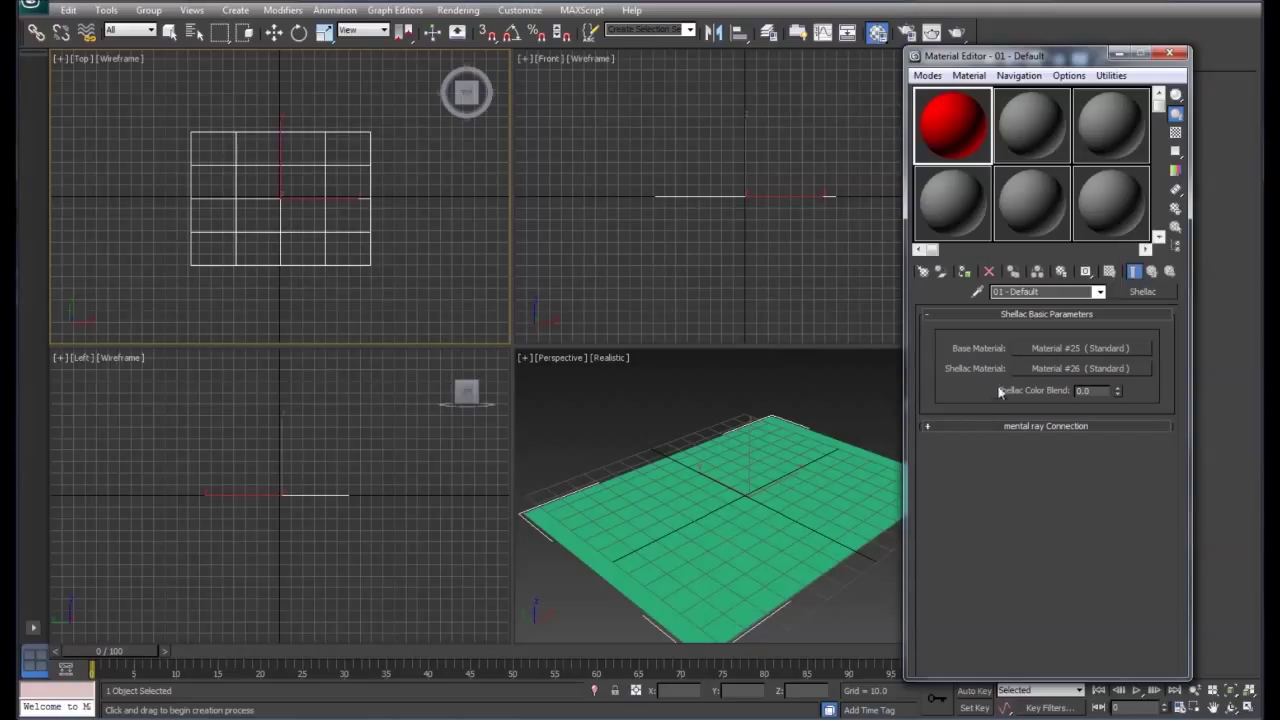
- Use the heart_pine_naily-2.jpg bitmap as the base material's diffuse map and assign the Shellac material to the plane
left_click(1040, 350)
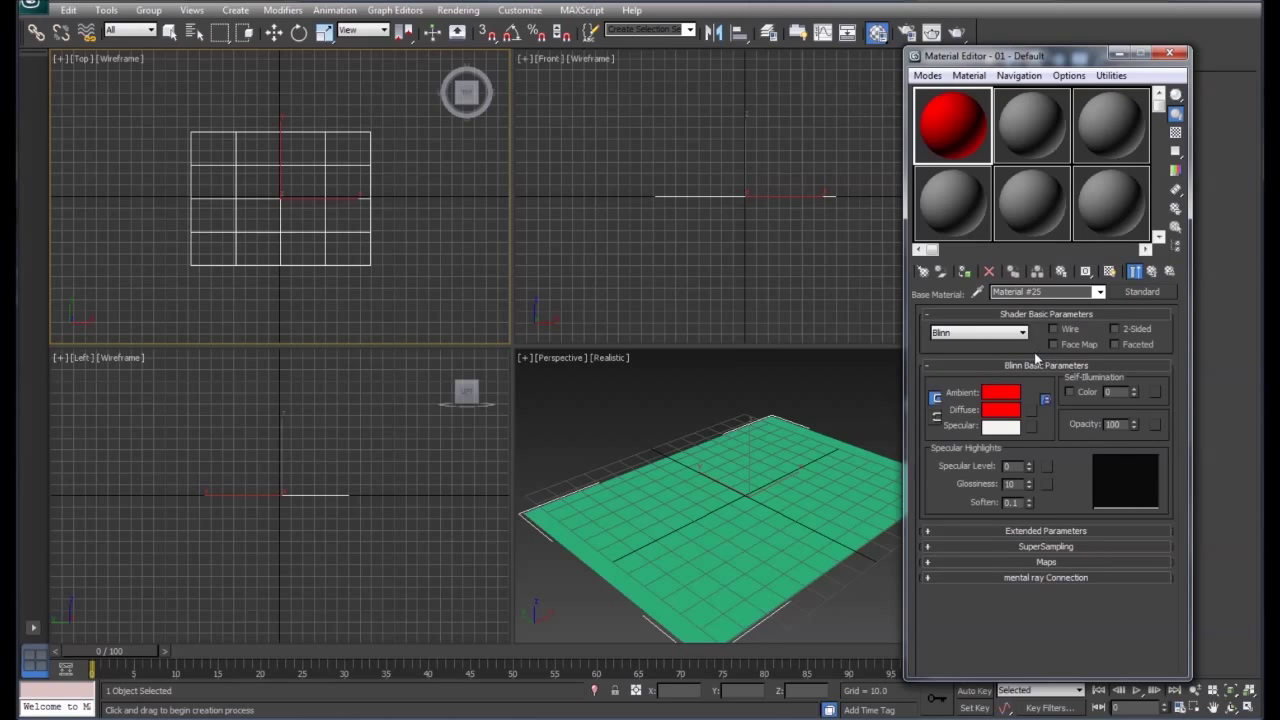
left_click(1032, 411)
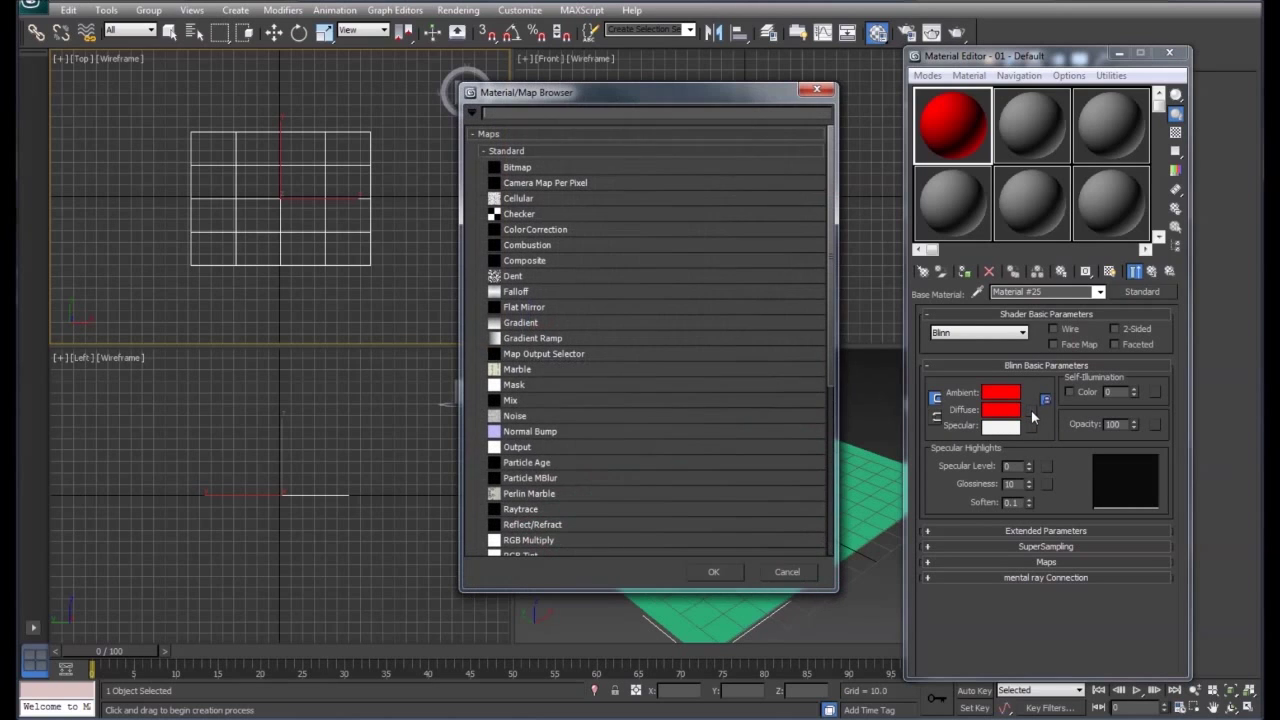
double_click(517, 168)
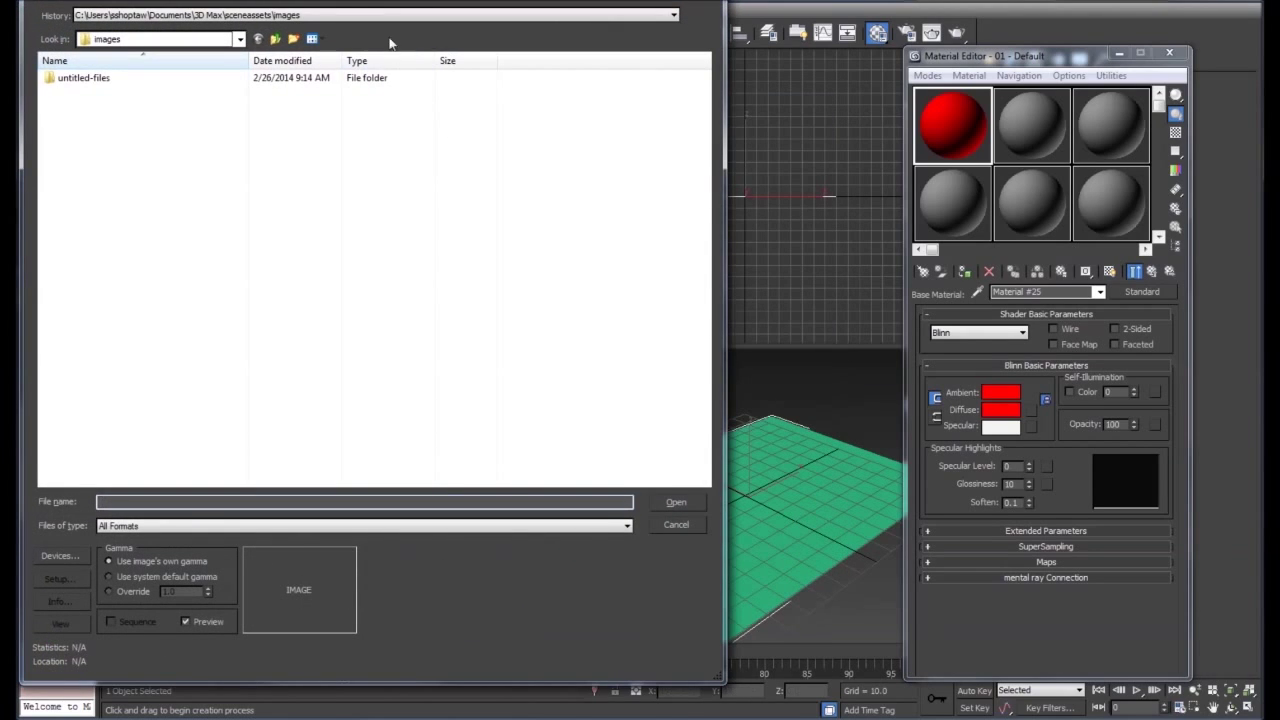
left_click_drag(360, 1, 484, 43)
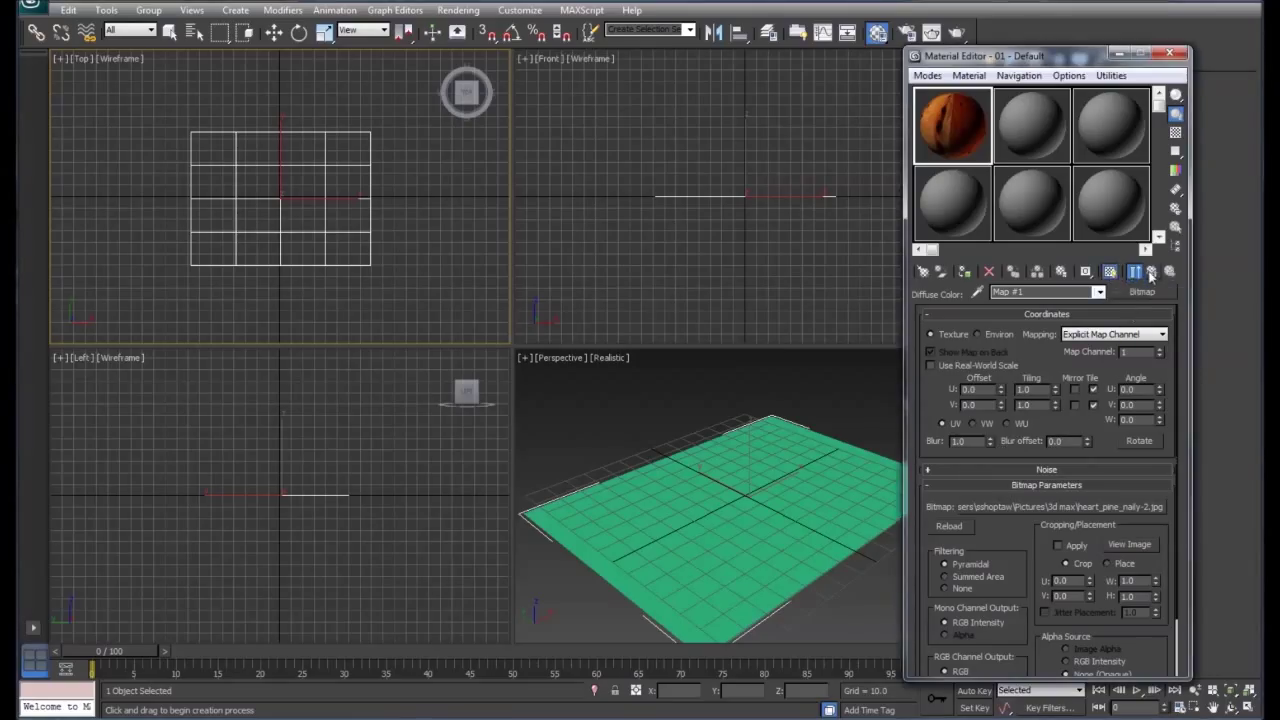
left_click(1152, 274)
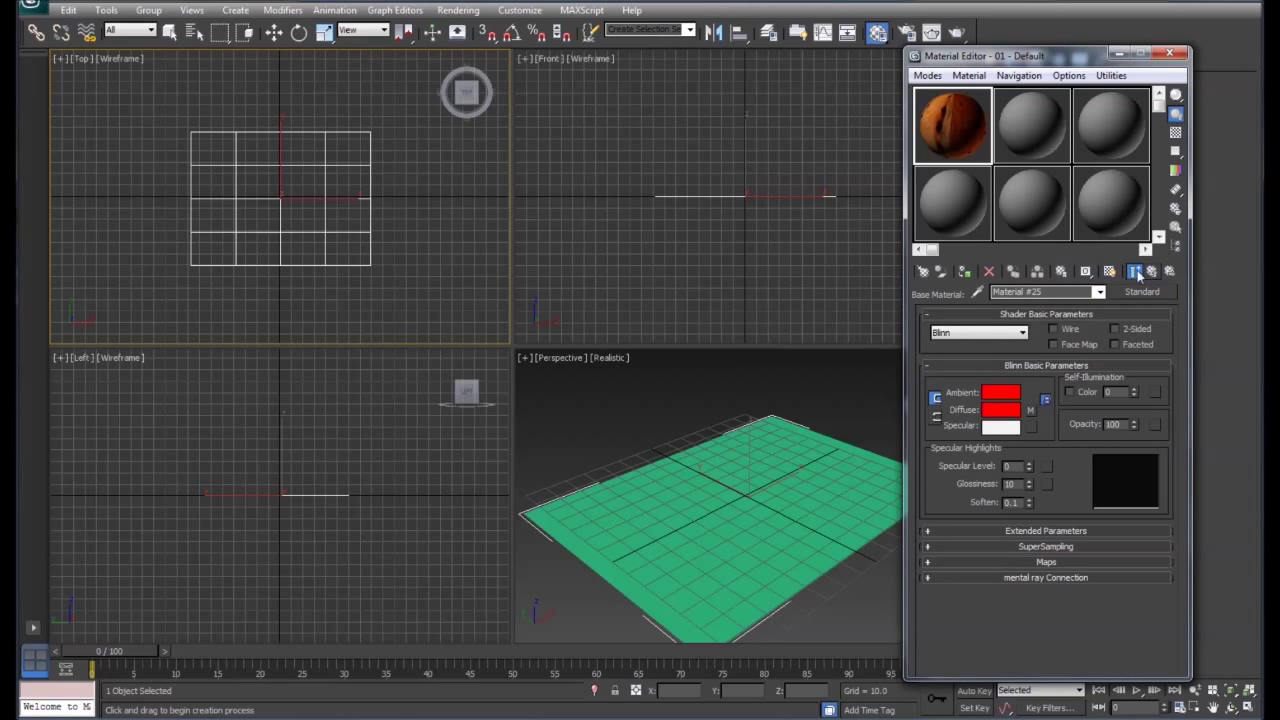
left_click(1152, 274)
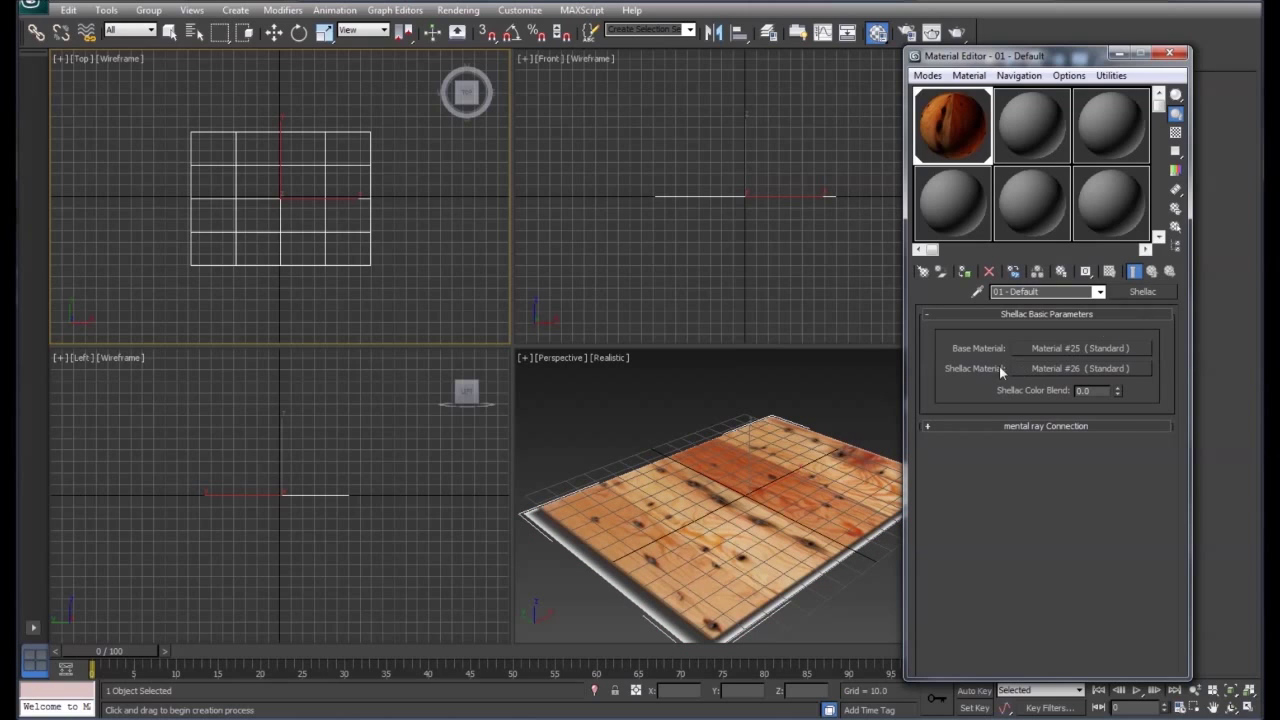
- Set the shellac sub-material's diffuse colour to a pale yellow by picking yellow and lowering its saturation to about 146
left_click(1051, 370)
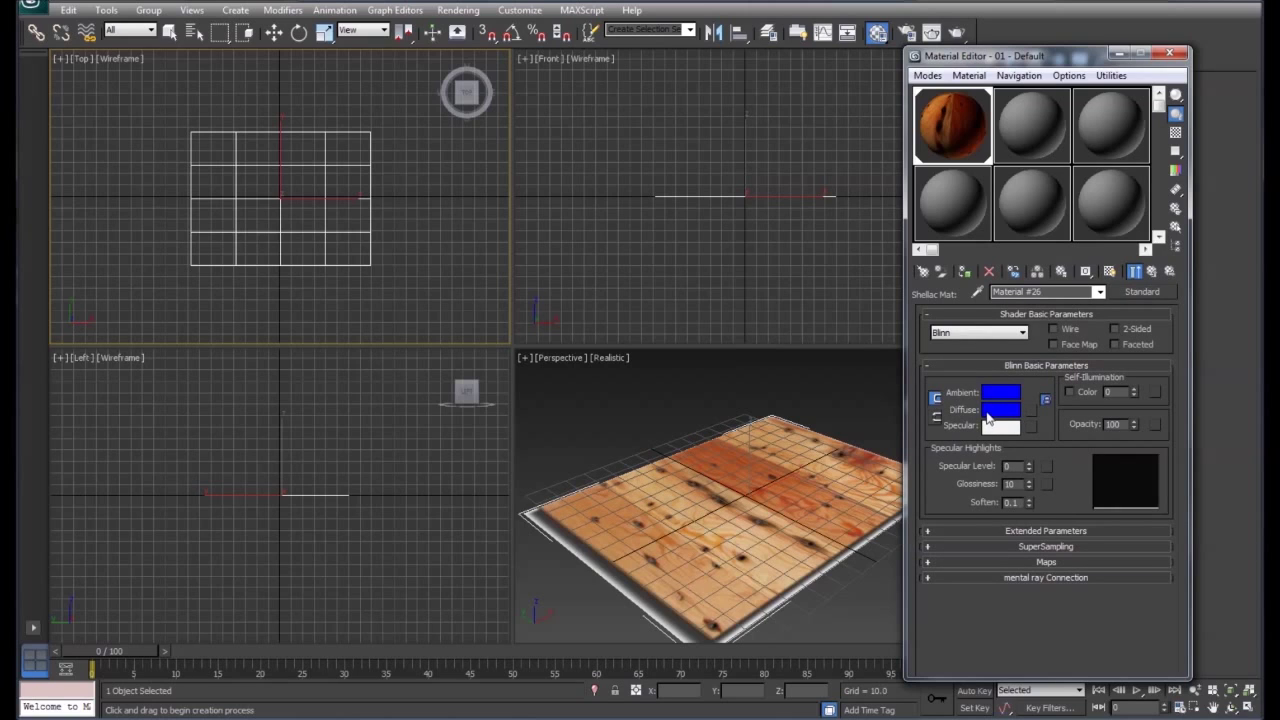
left_click(1001, 418)
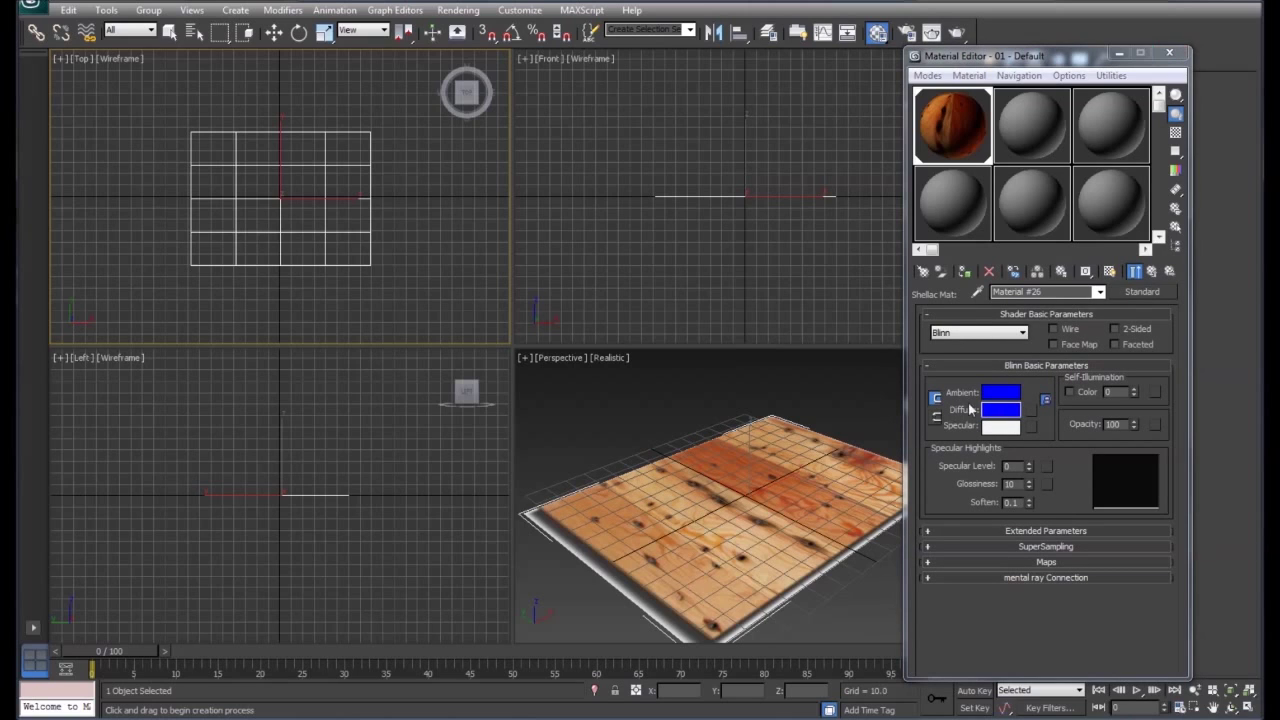
left_click_drag(628, 262, 1100, 202)
left_click(899, 259)
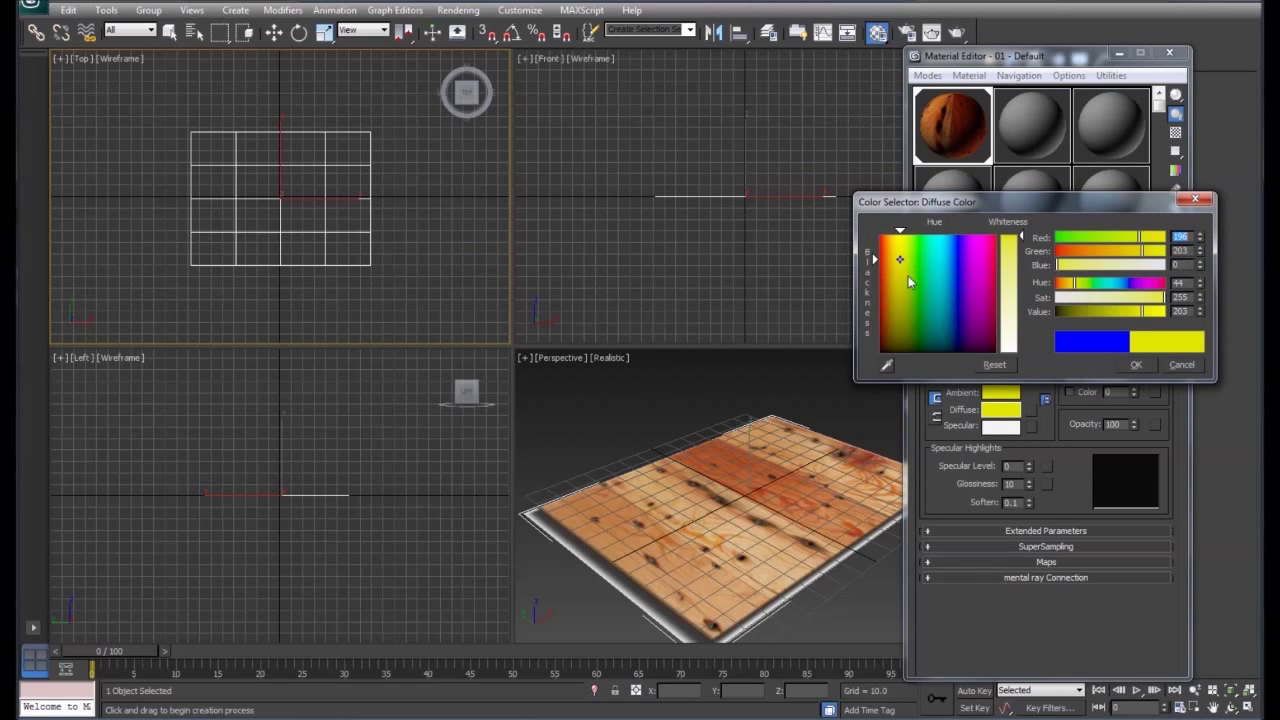
left_click_drag(1161, 303, 1118, 304)
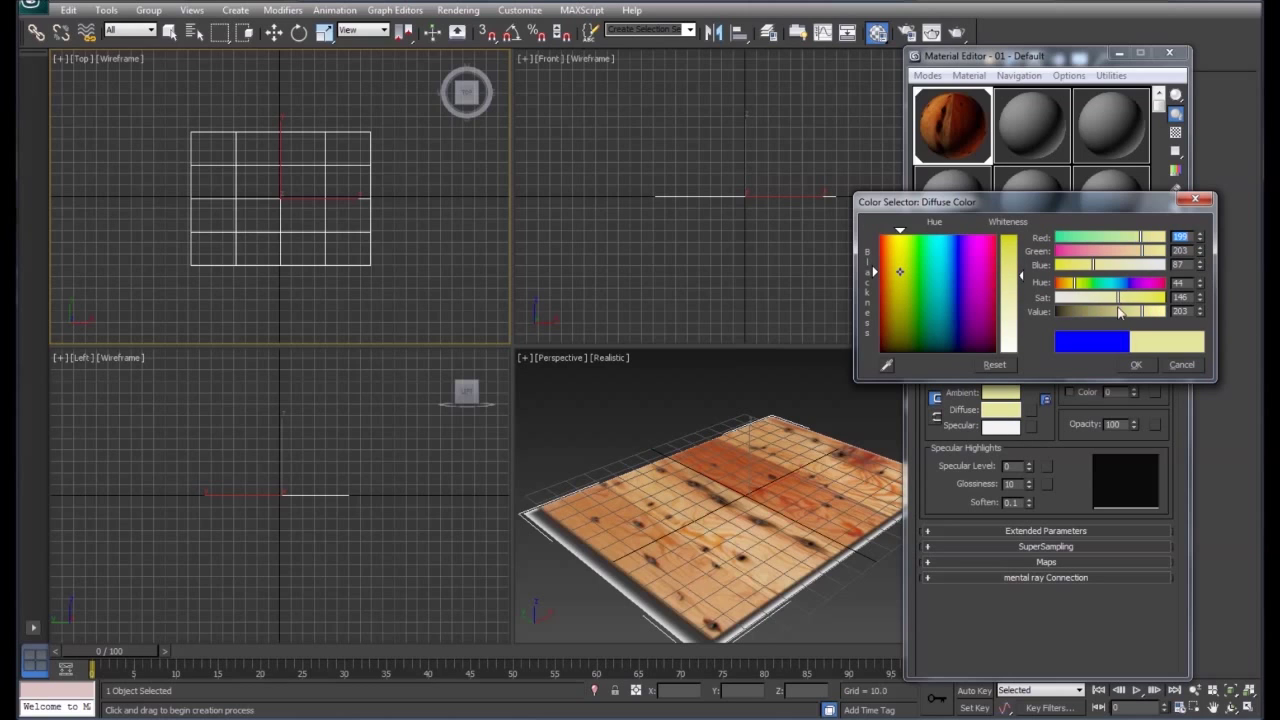
left_click(1136, 365)
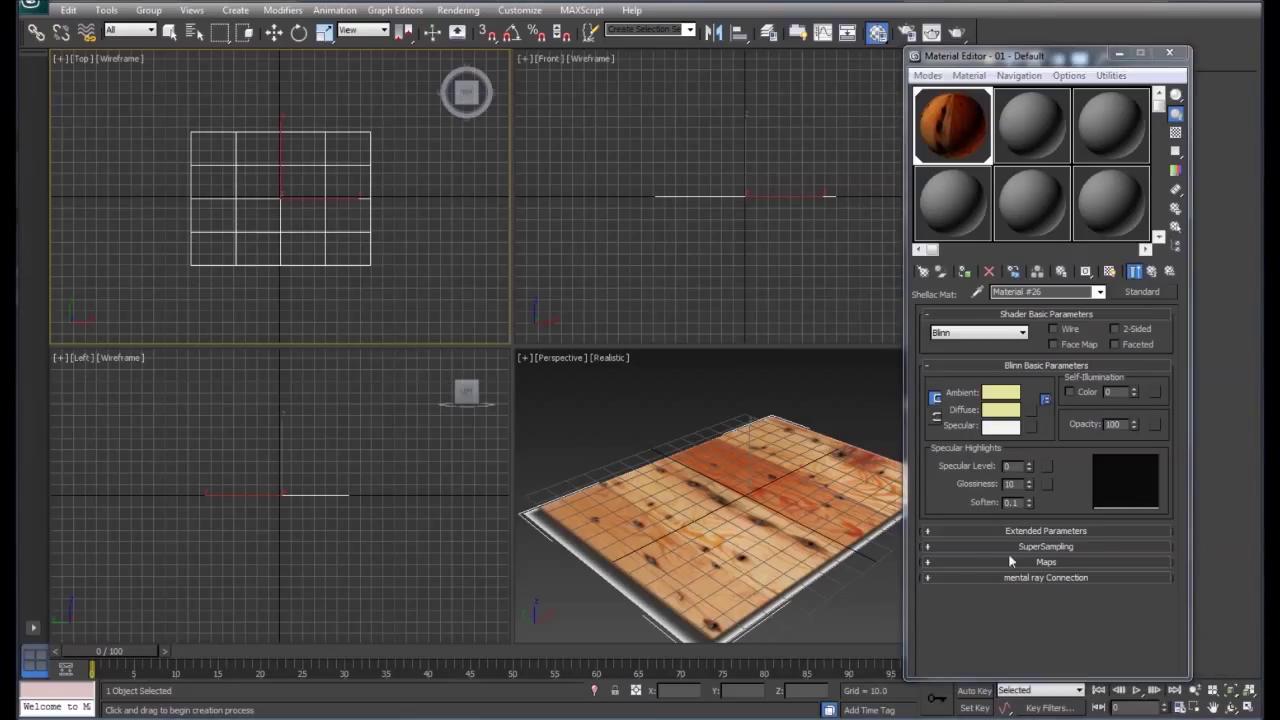
- Set the shellac sub-material's opacity to 90, self-illumination to 30 and specular level to 130
double_click(1107, 423)
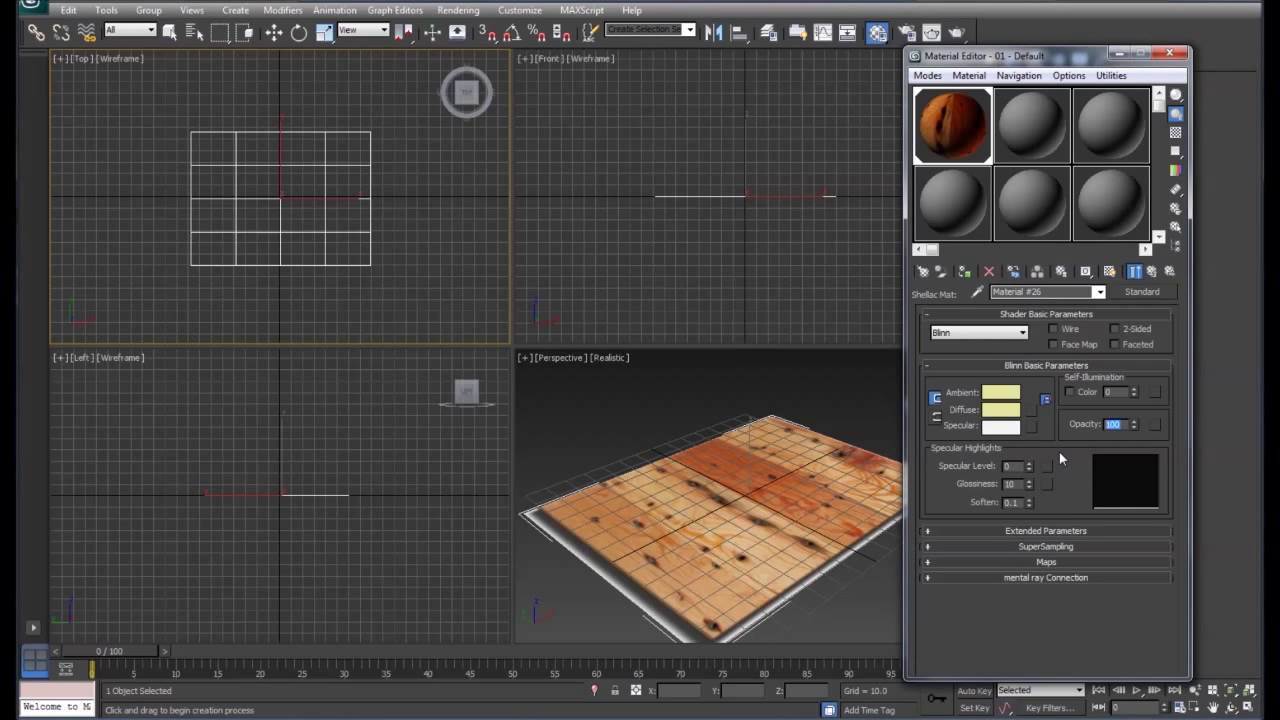
type("90")
type("3")
key("Return")
double_click(1012, 466)
type("130")
left_click(1013, 483)
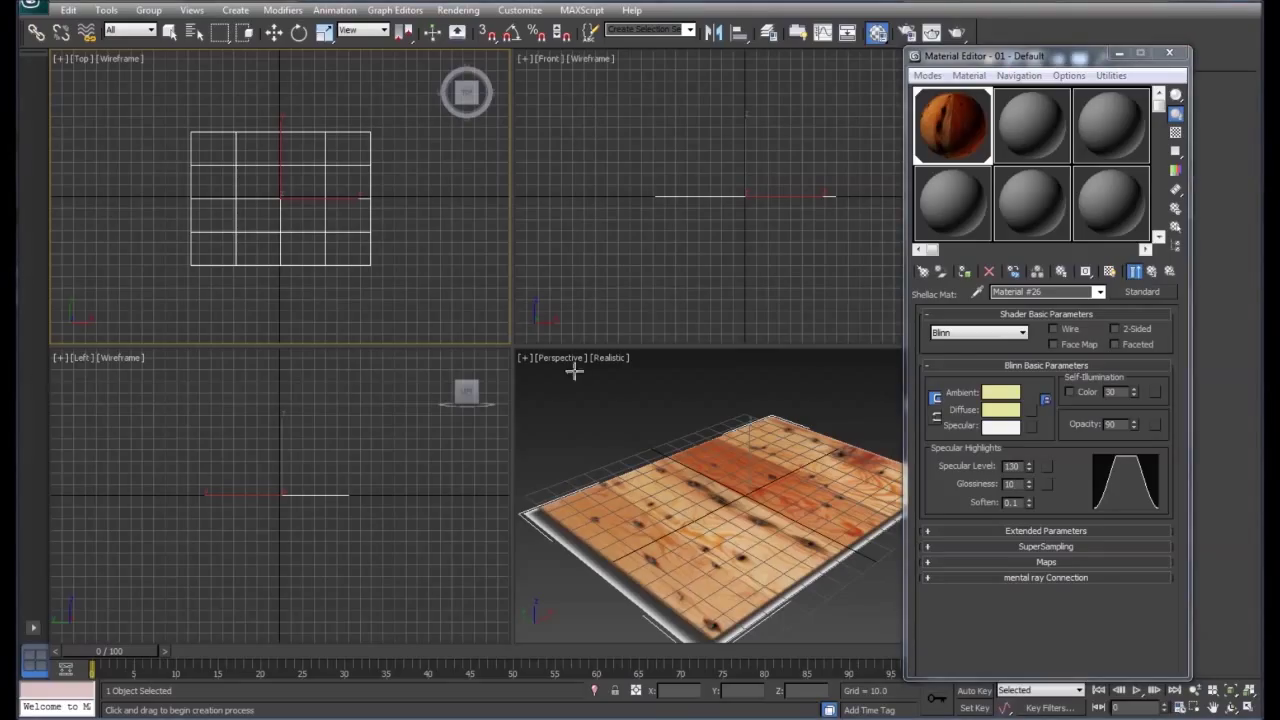
- Show the shellac sub-material in the viewport and set the parent material's Shellac Color Blend to 50
left_click(1109, 272)
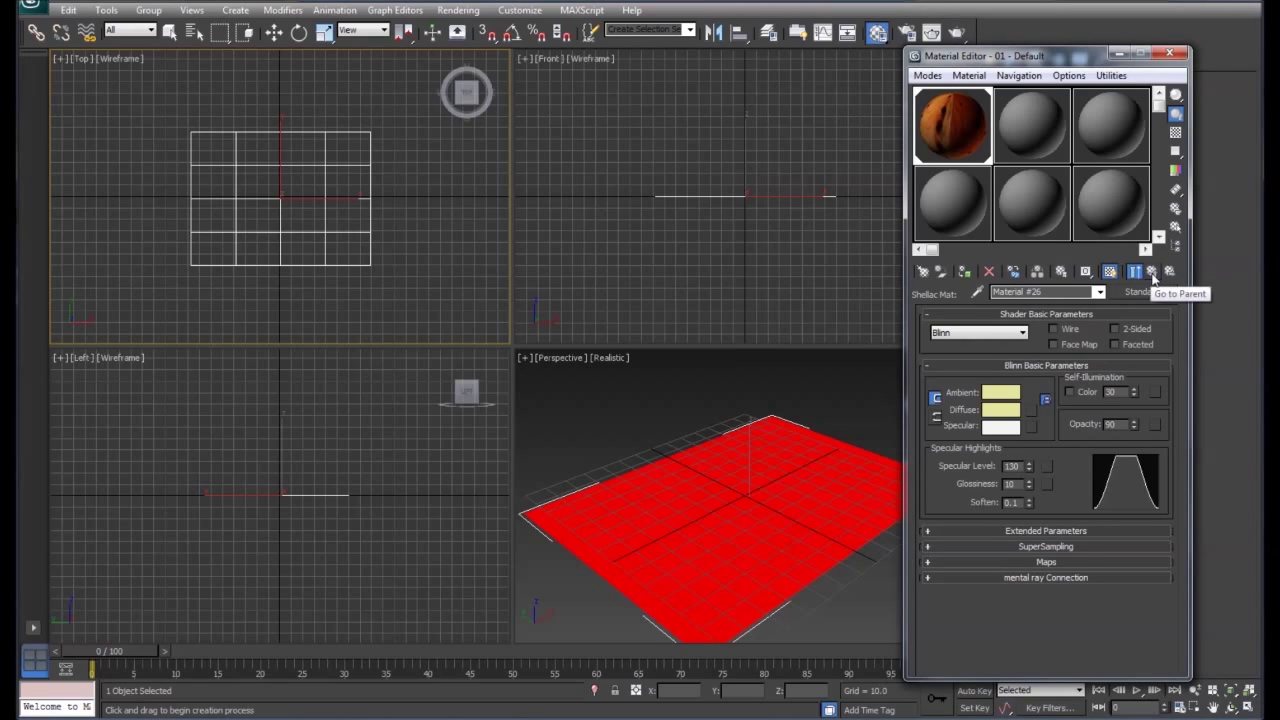
left_click(1152, 275)
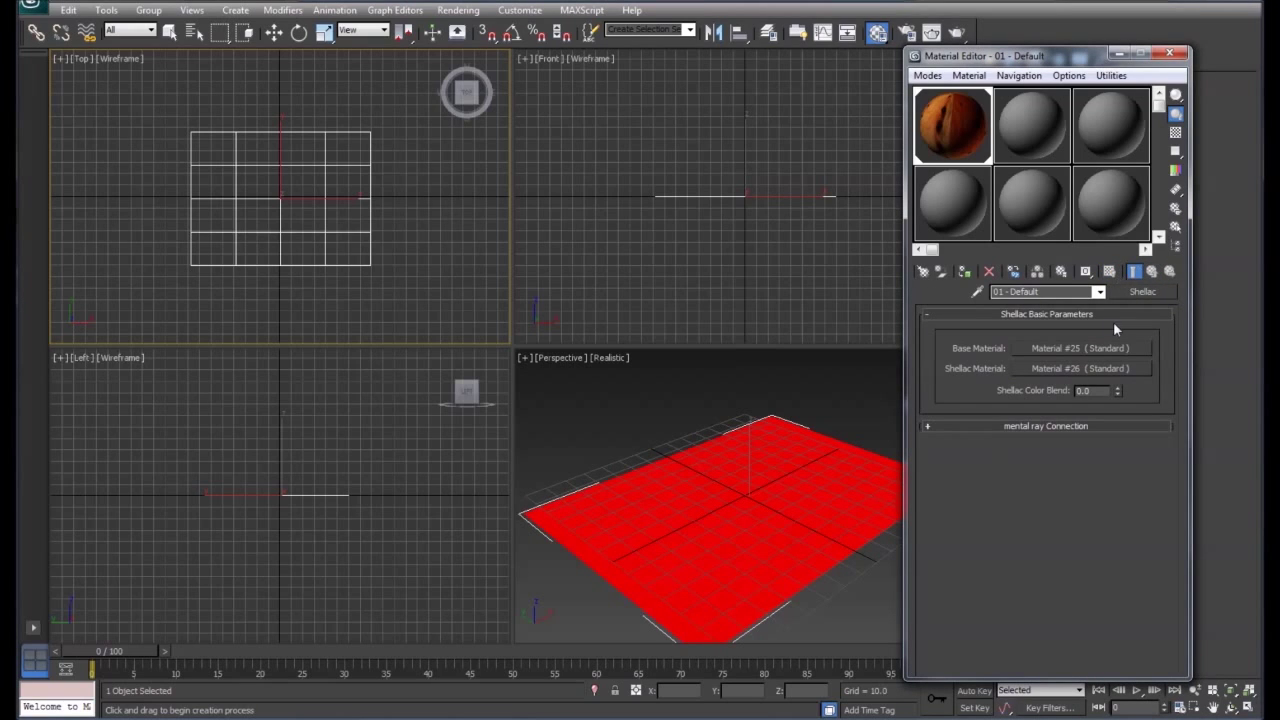
double_click(1096, 391)
type("50")
key("Return")
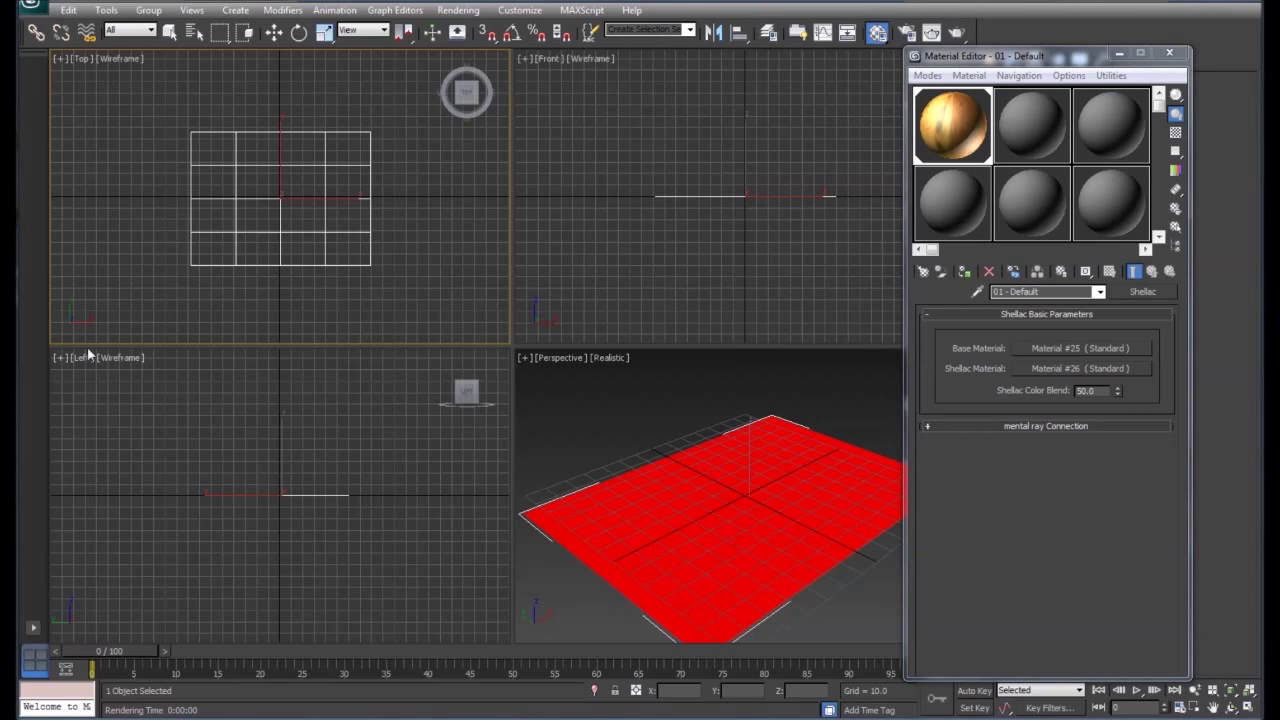
- Render the Perspective view and place the render window beside the Material Editor
right_click(654, 409)
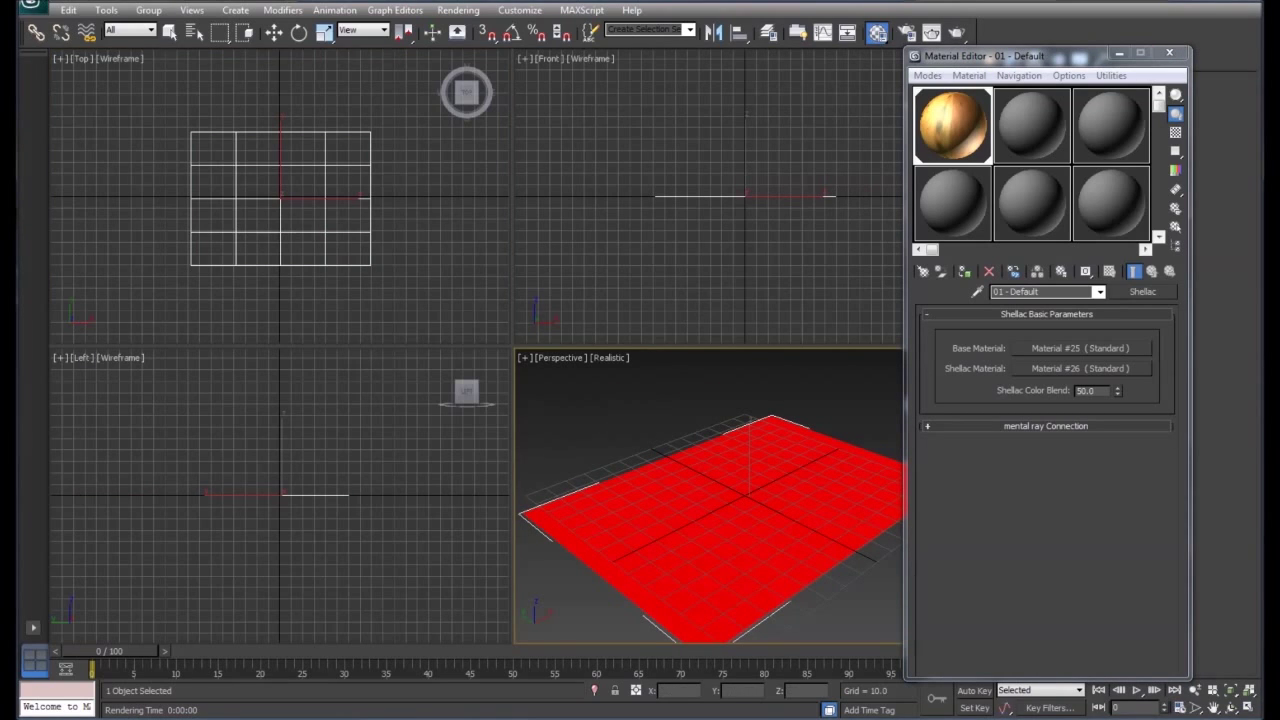
left_click(956, 32)
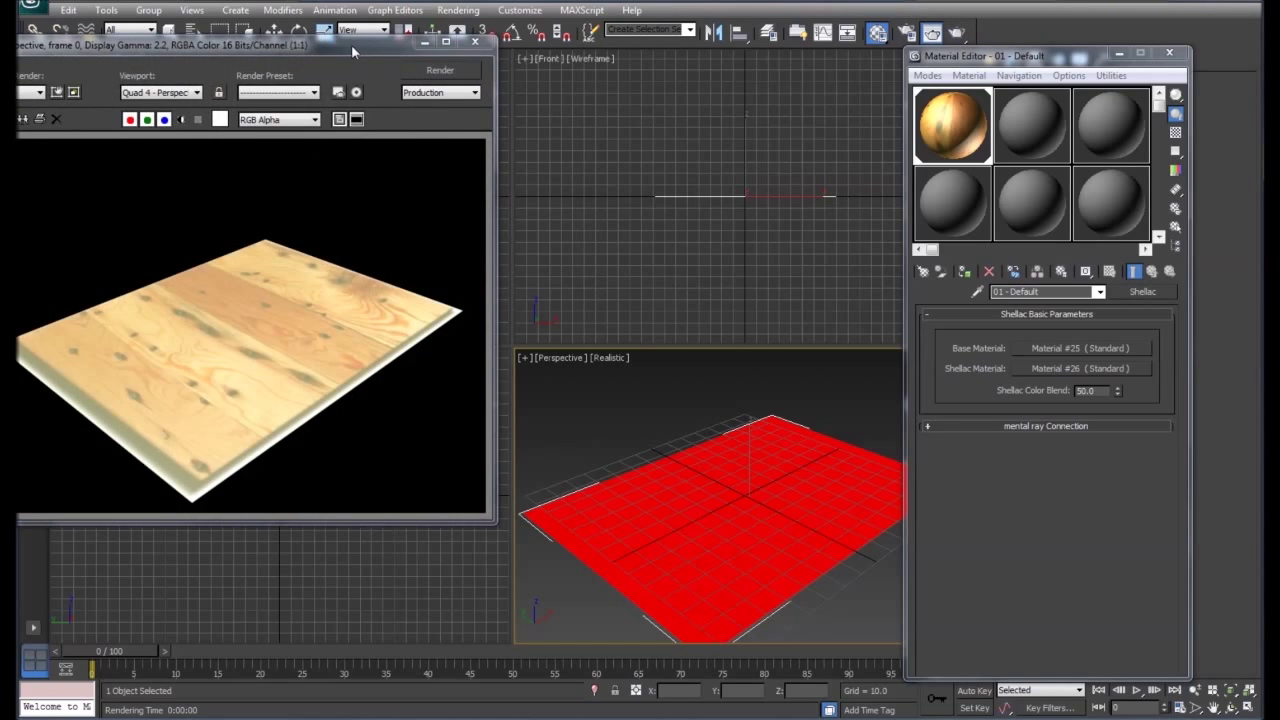
left_click_drag(351, 44, 590, 45)
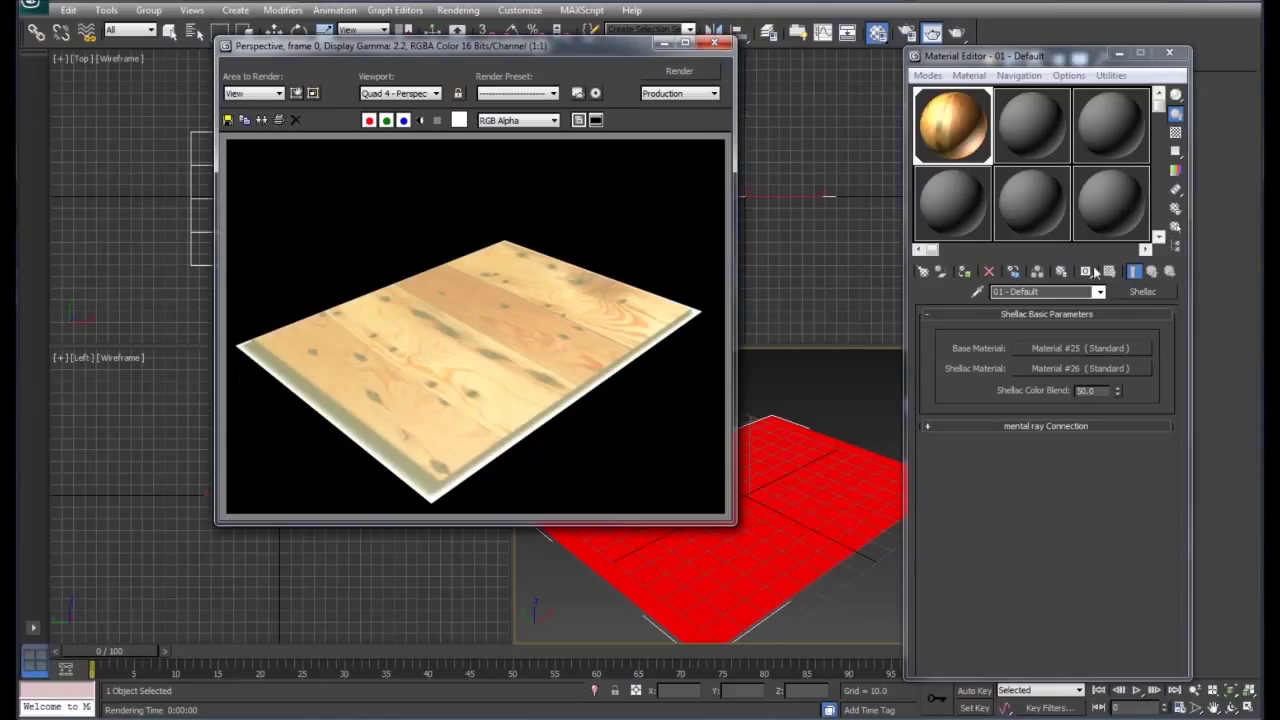
- Lower the saturation of the shellac sub-material's diffuse colour to a paler, creamier yellow
left_click(1053, 369)
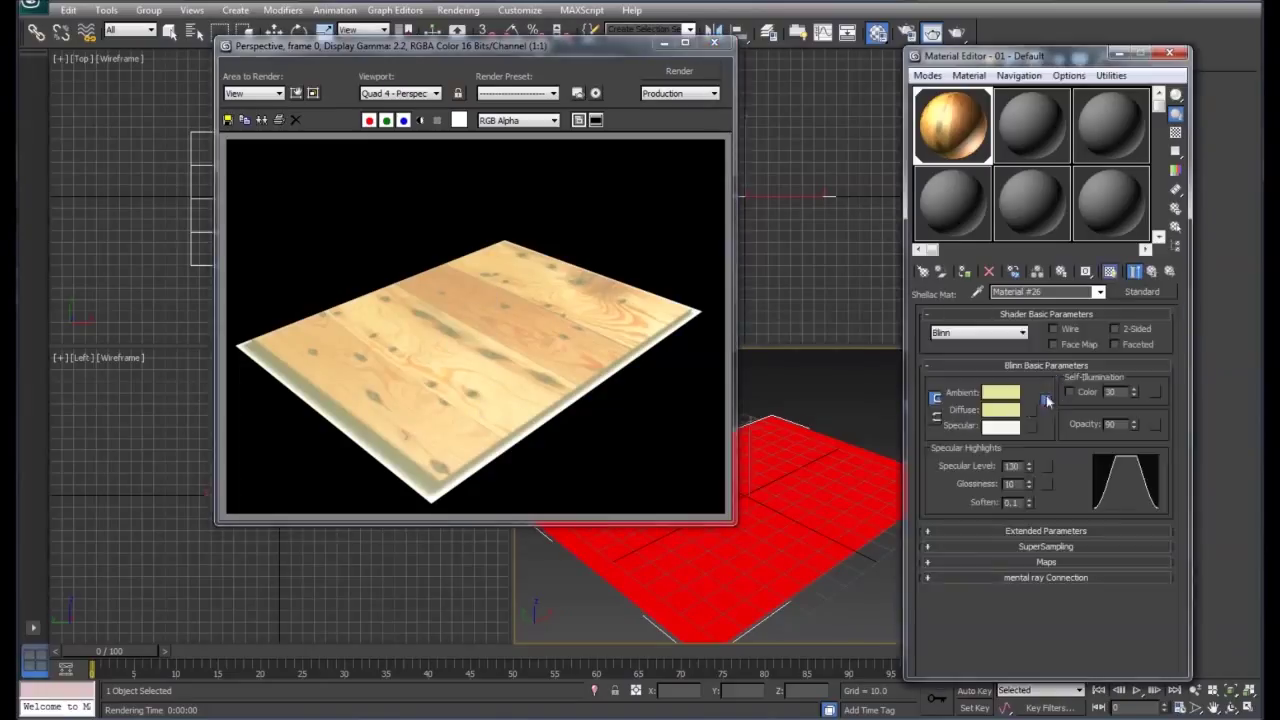
left_click(1003, 410)
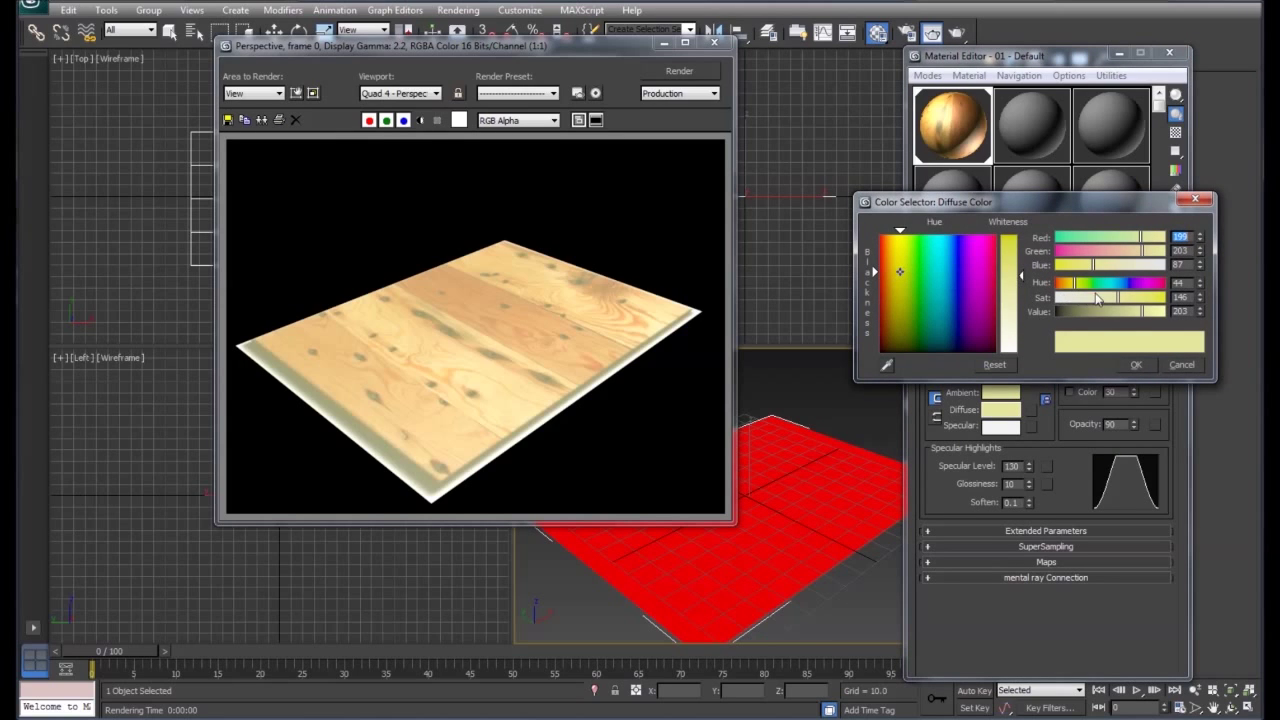
left_click_drag(1108, 299, 1085, 301)
left_click(1137, 364)
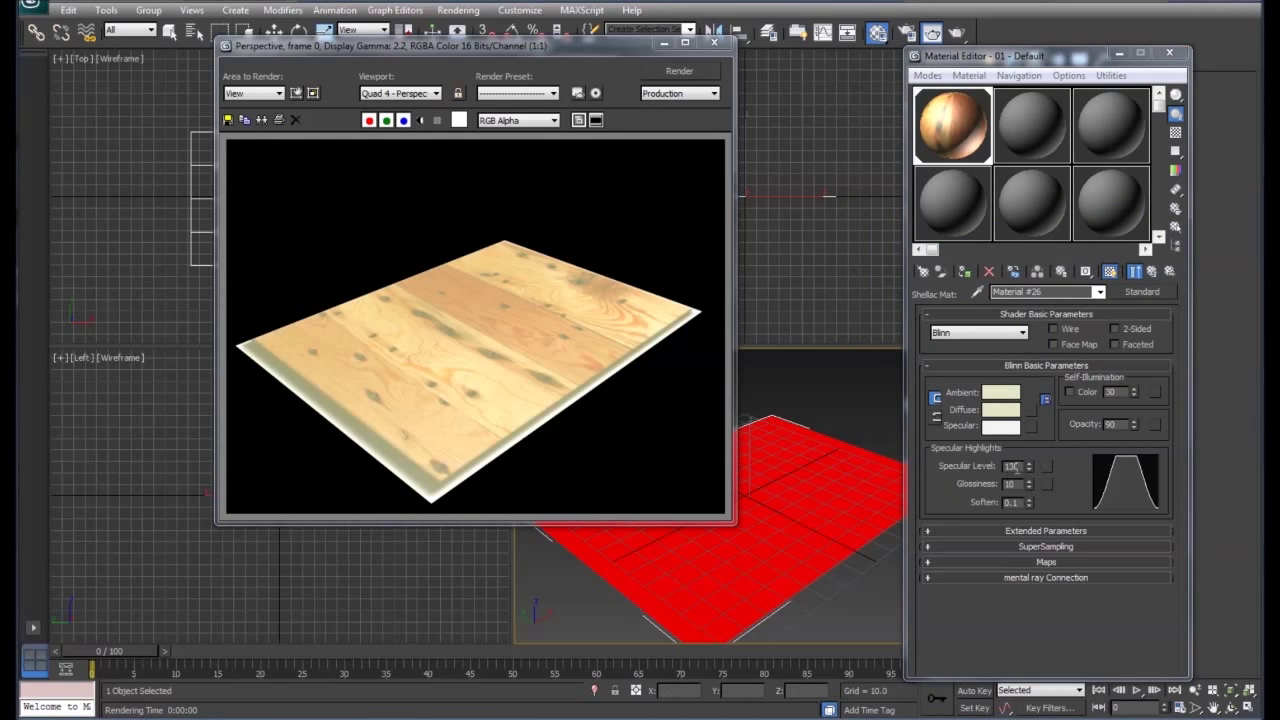
- Set the shellac sub-material's specular level to 100
left_click_drag(1016, 466, 942, 466)
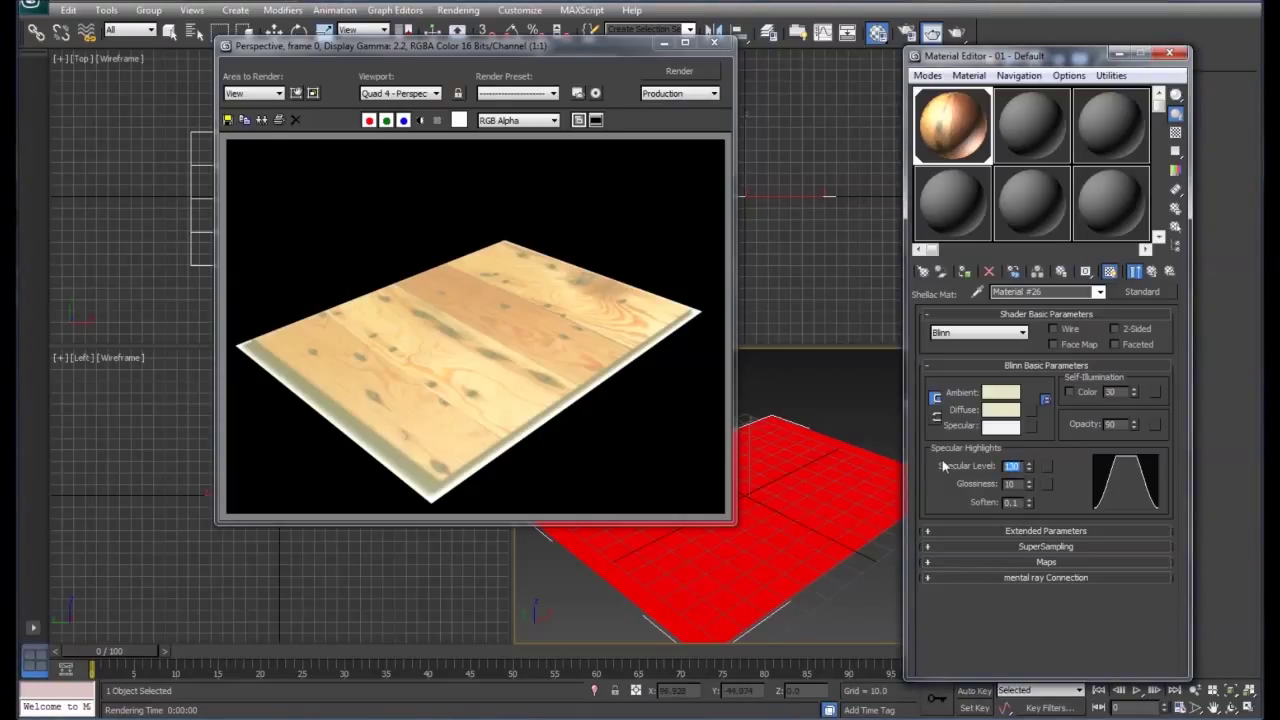
type("1")
left_click(1018, 484)
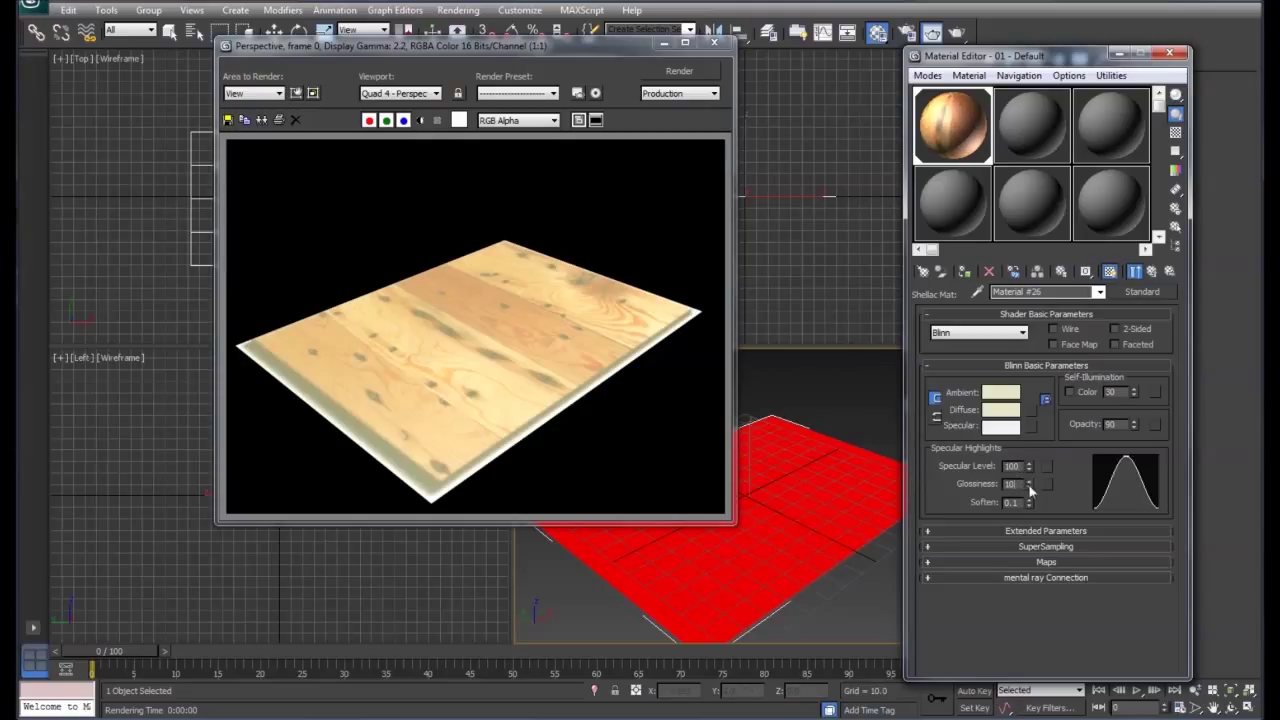
- Render the Perspective view again, and close the render window and the Material Editor
left_click(680, 71)
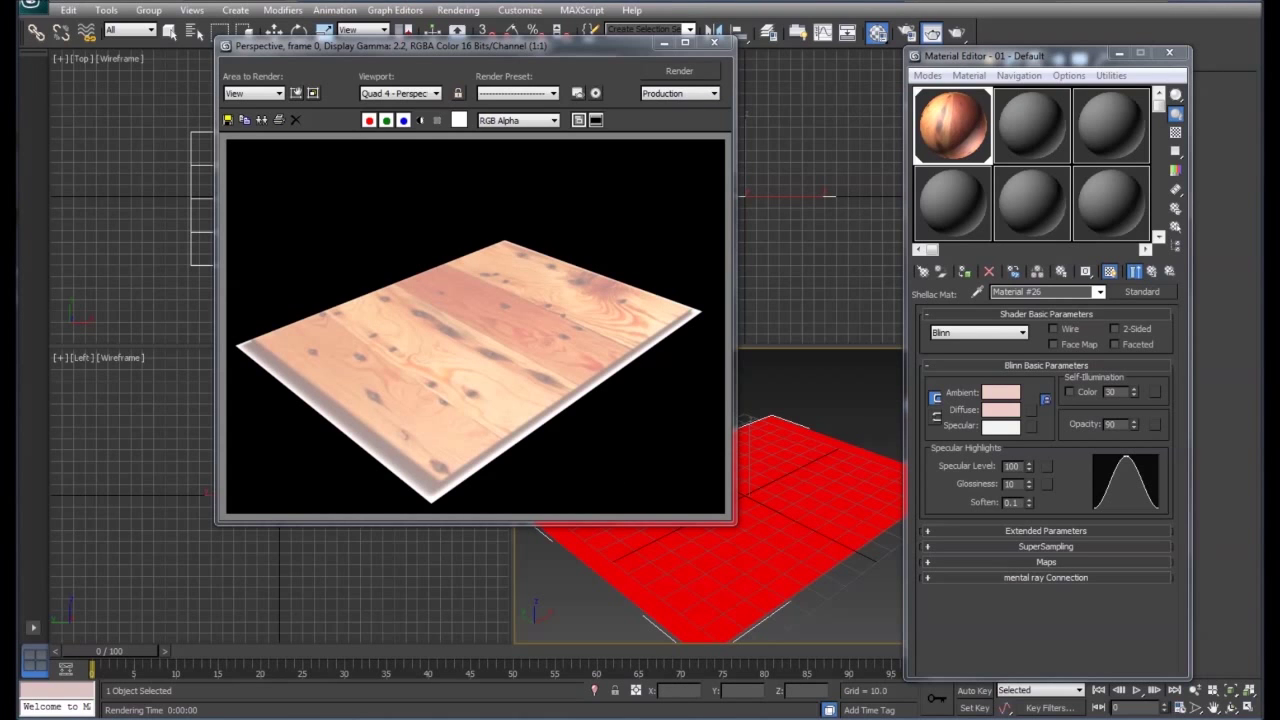
left_click(714, 43)
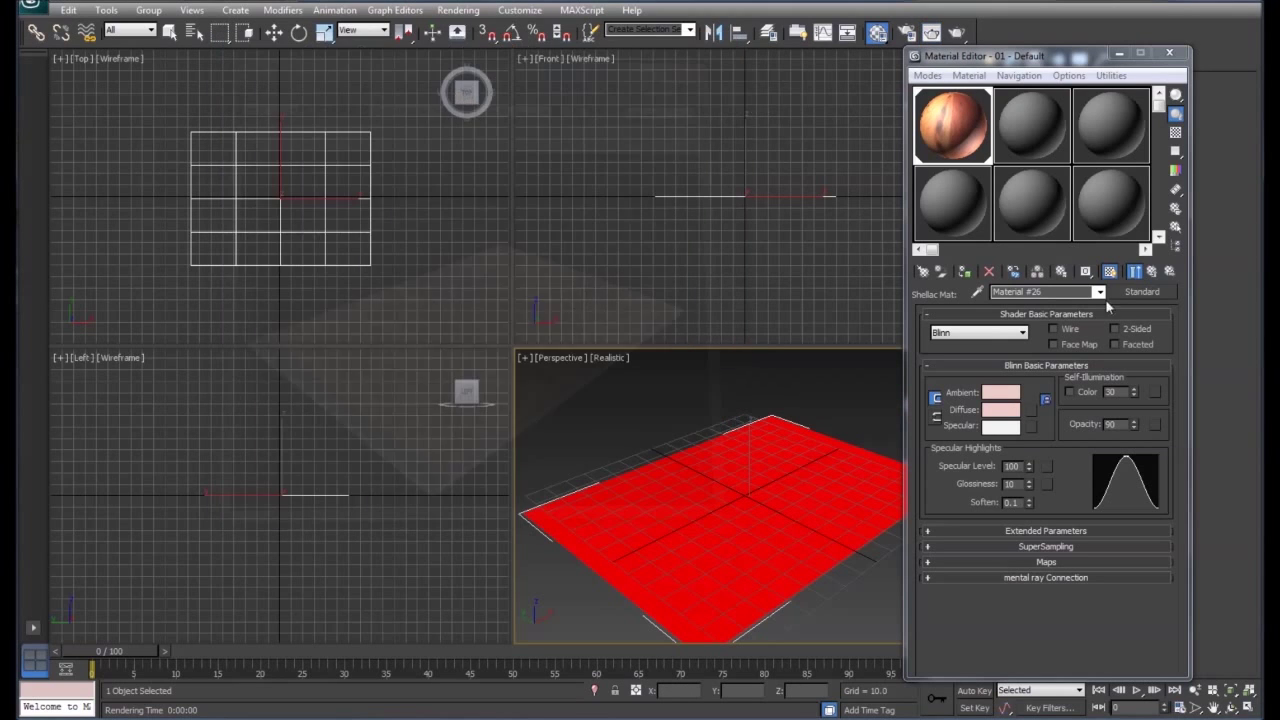
left_click(1169, 52)
- Draw a second plane about 185 units long and 296 wide around the wood plane in the Top viewport
left_click_drag(447, 320, 110, 107)
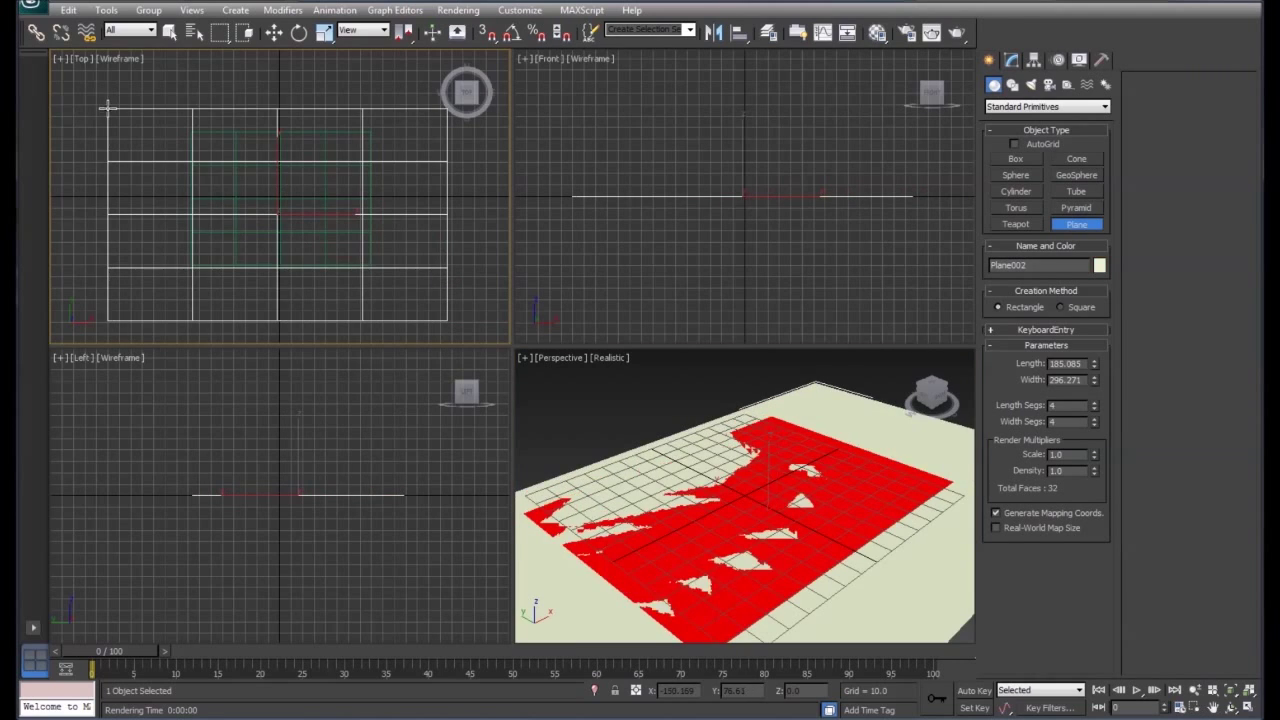
- Start a new empty scene without saving the changes to the current one
left_click(32, 7)
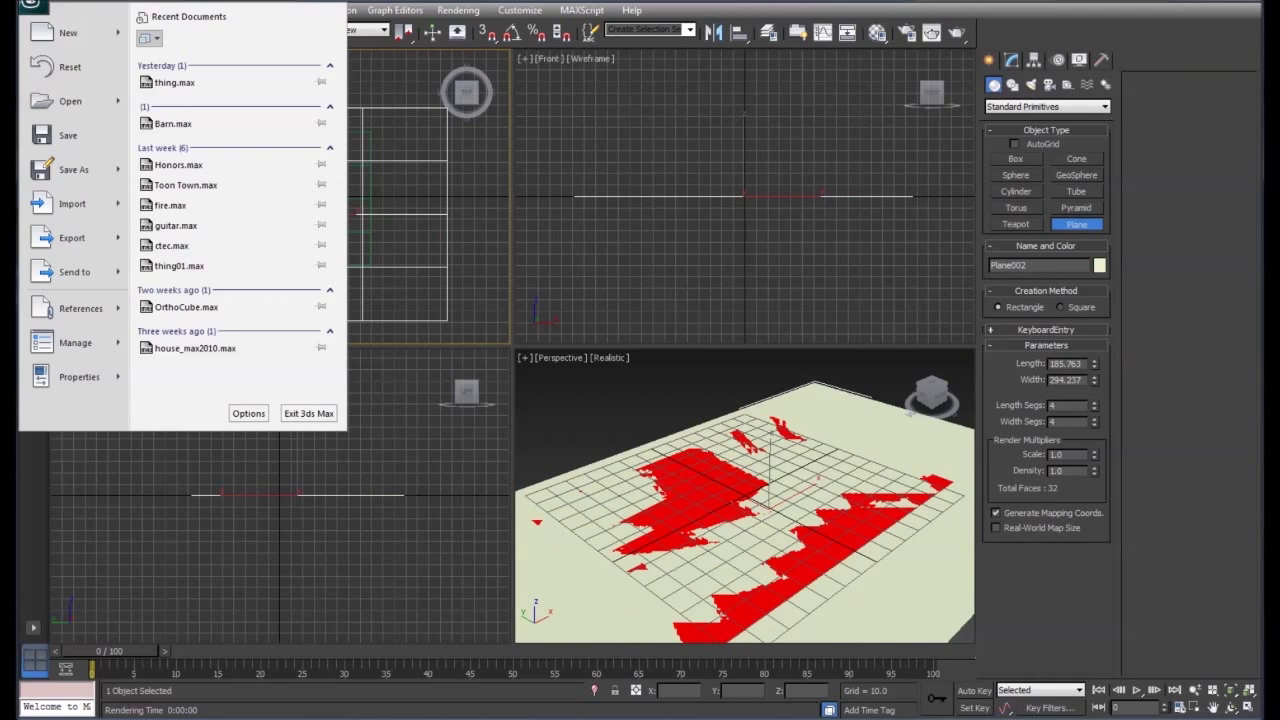
mouse_move(68, 34)
left_click(216, 56)
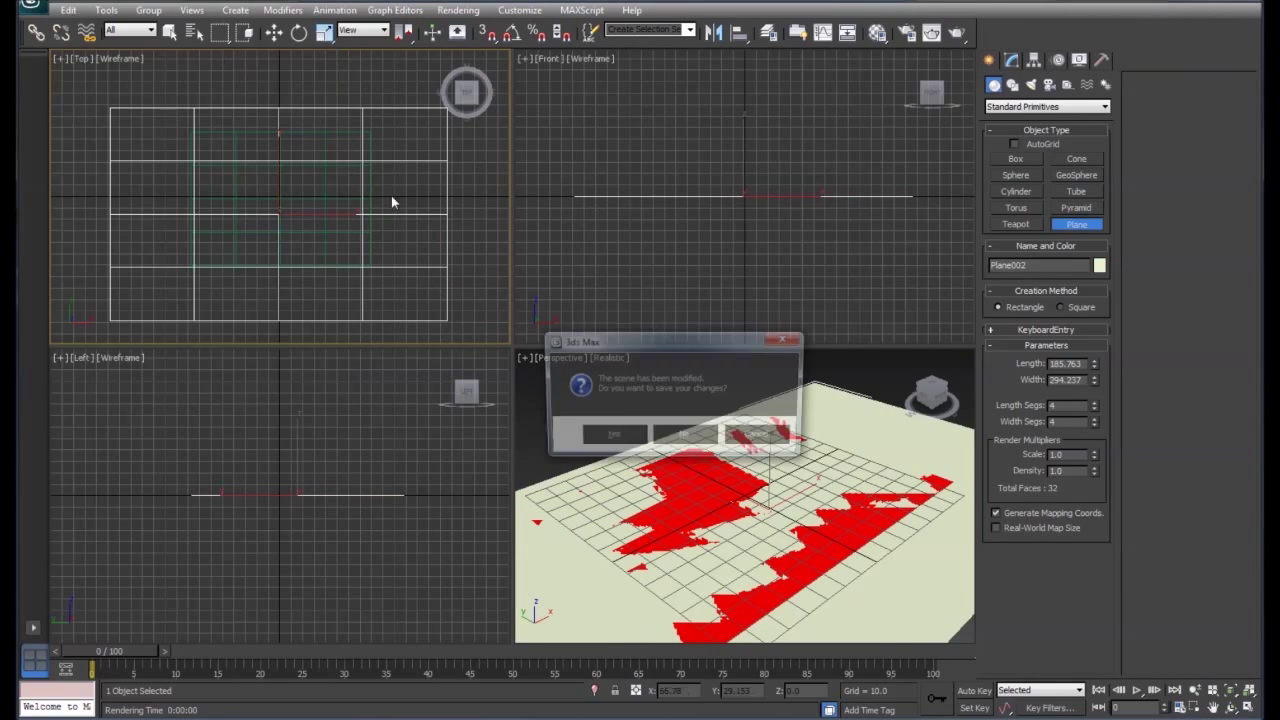
left_click(670, 440)
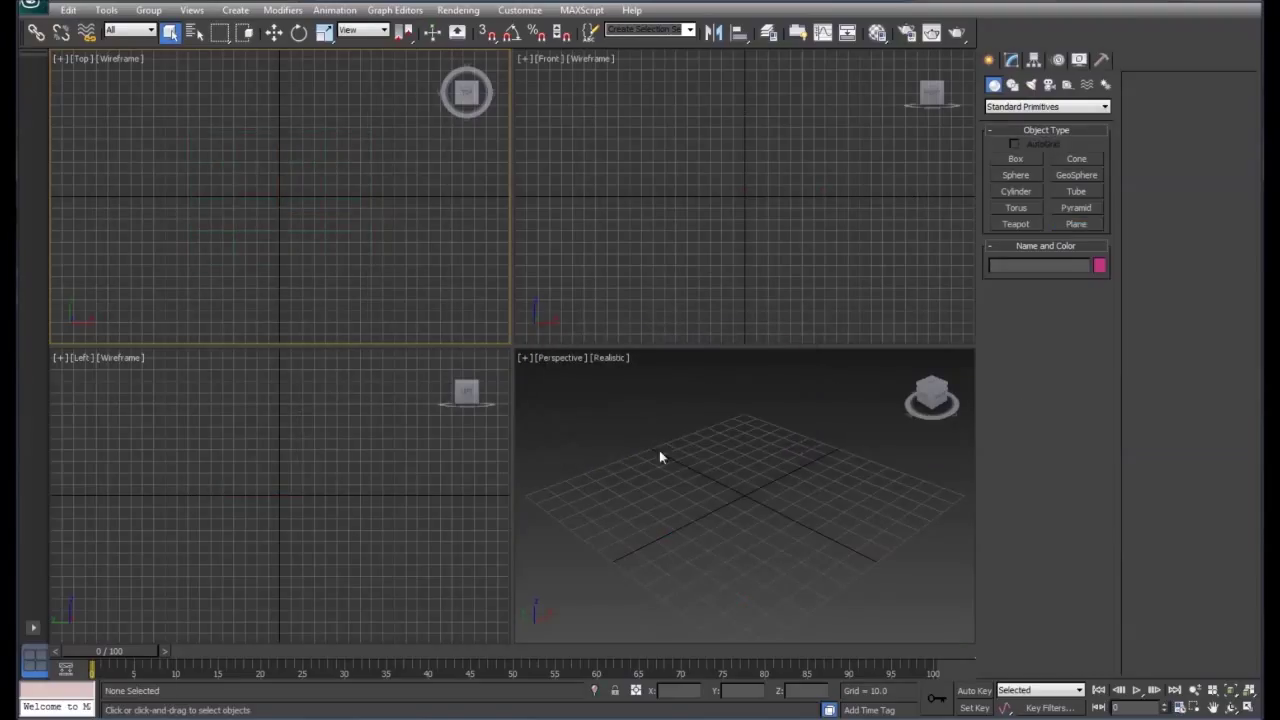
- Draw a plane about 142 units long and 203 wide in the Top viewport and move it closer to the grid centre
left_click(1076, 224)
left_click_drag(208, 108, 441, 270)
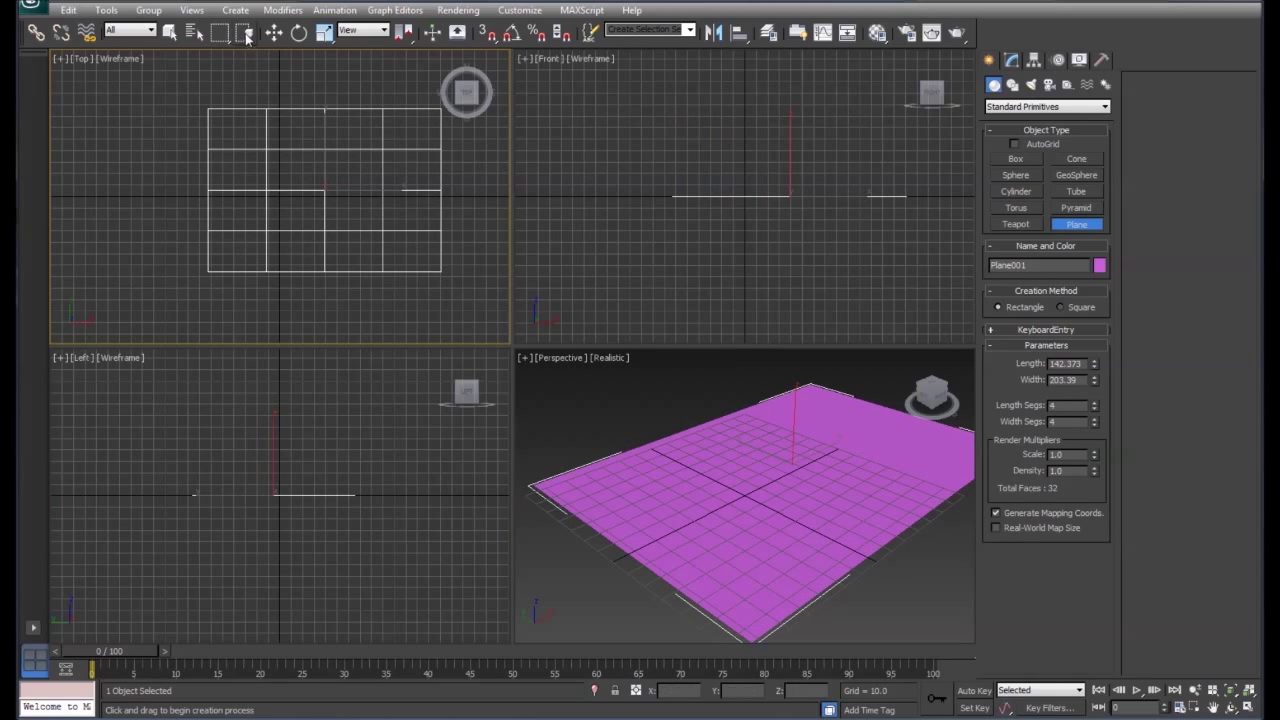
left_click(274, 32)
left_click_drag(380, 192, 340, 200)
- Create a sphere with a radius of about 18.6 above the plane in the Front viewport and lower it to just above the plane
left_click(1015, 175)
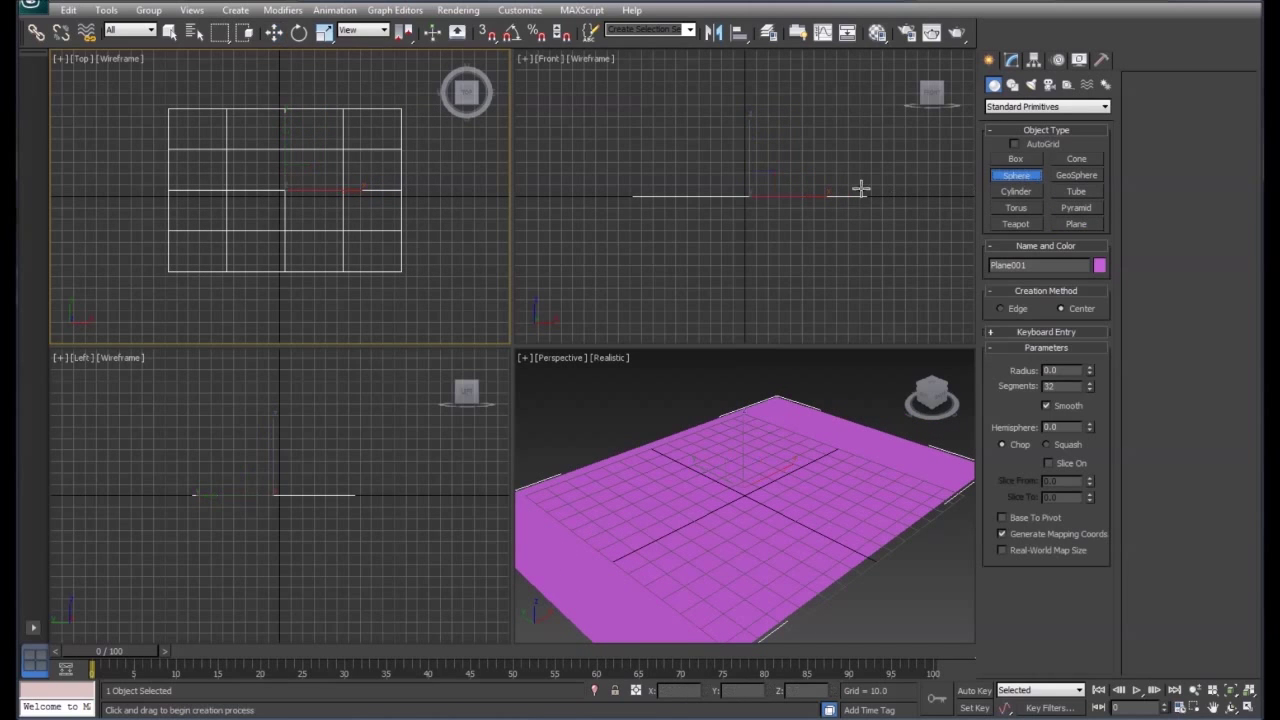
left_click_drag(741, 160, 760, 172)
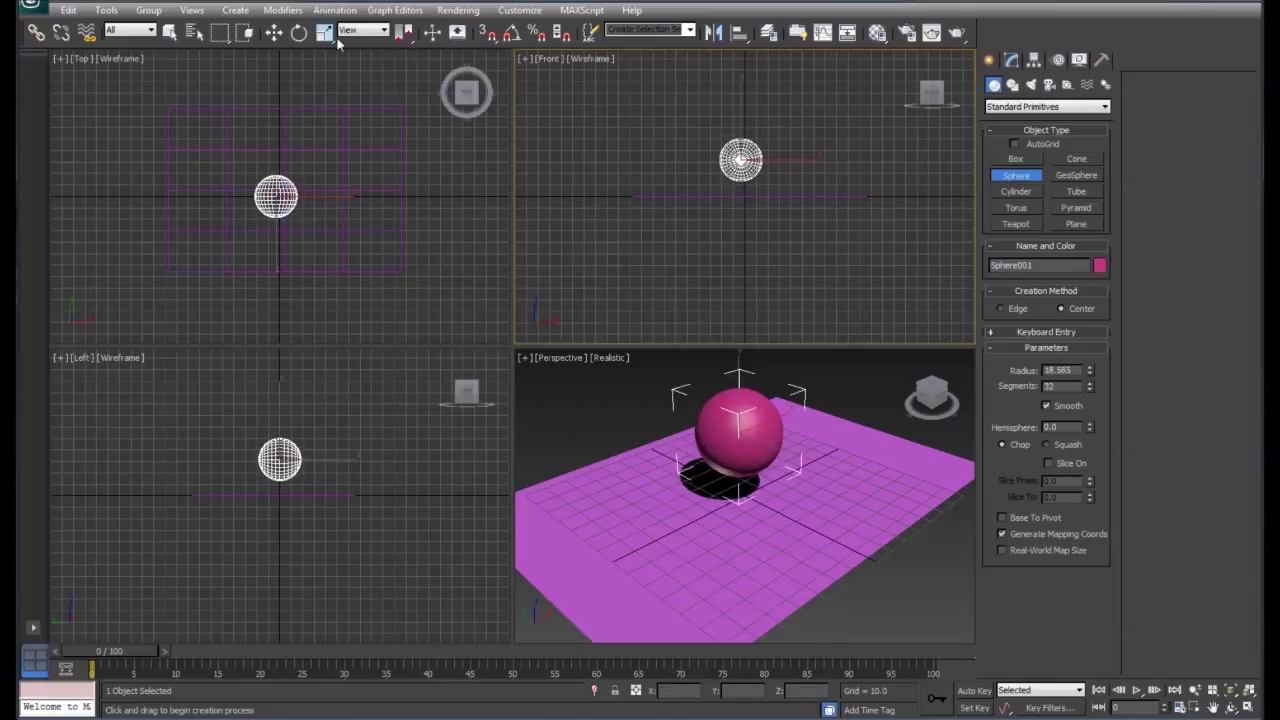
left_click(274, 32)
left_click_drag(741, 103, 748, 150)
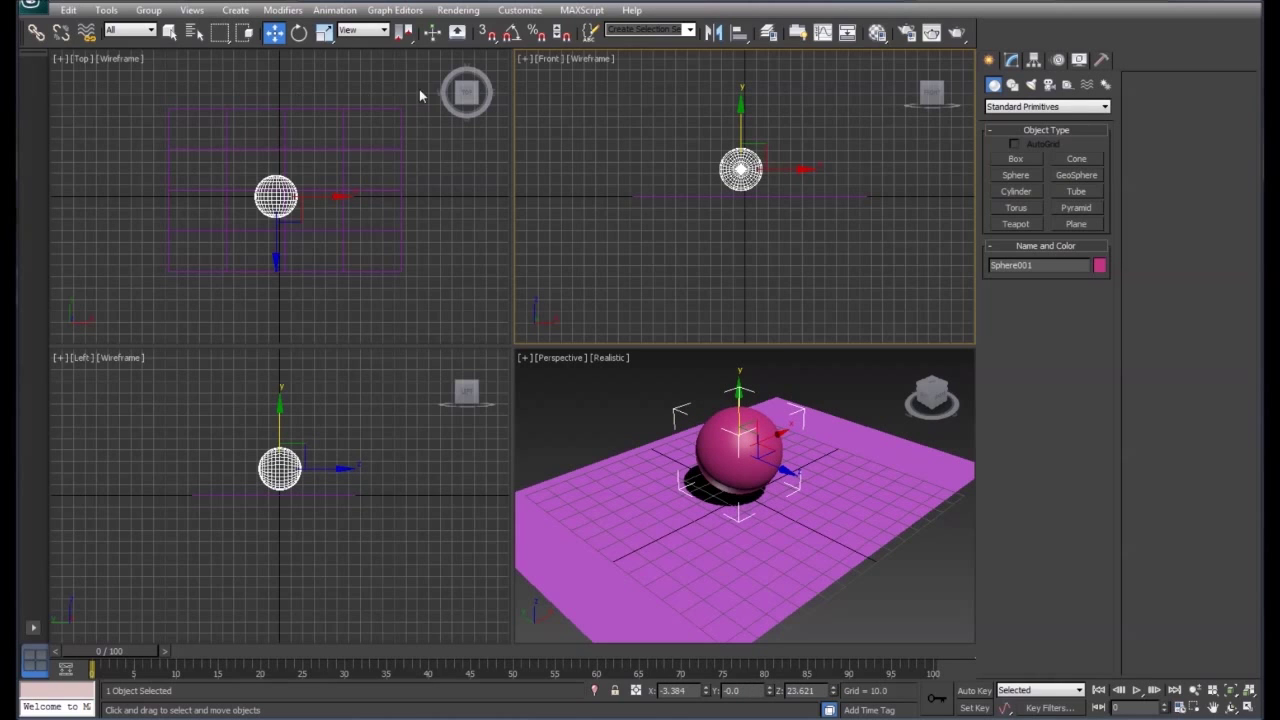
- Give the second sample material a Checker diffuse map, apply it to the plane and show the map in the viewport
key("m")
left_click(1050, 122)
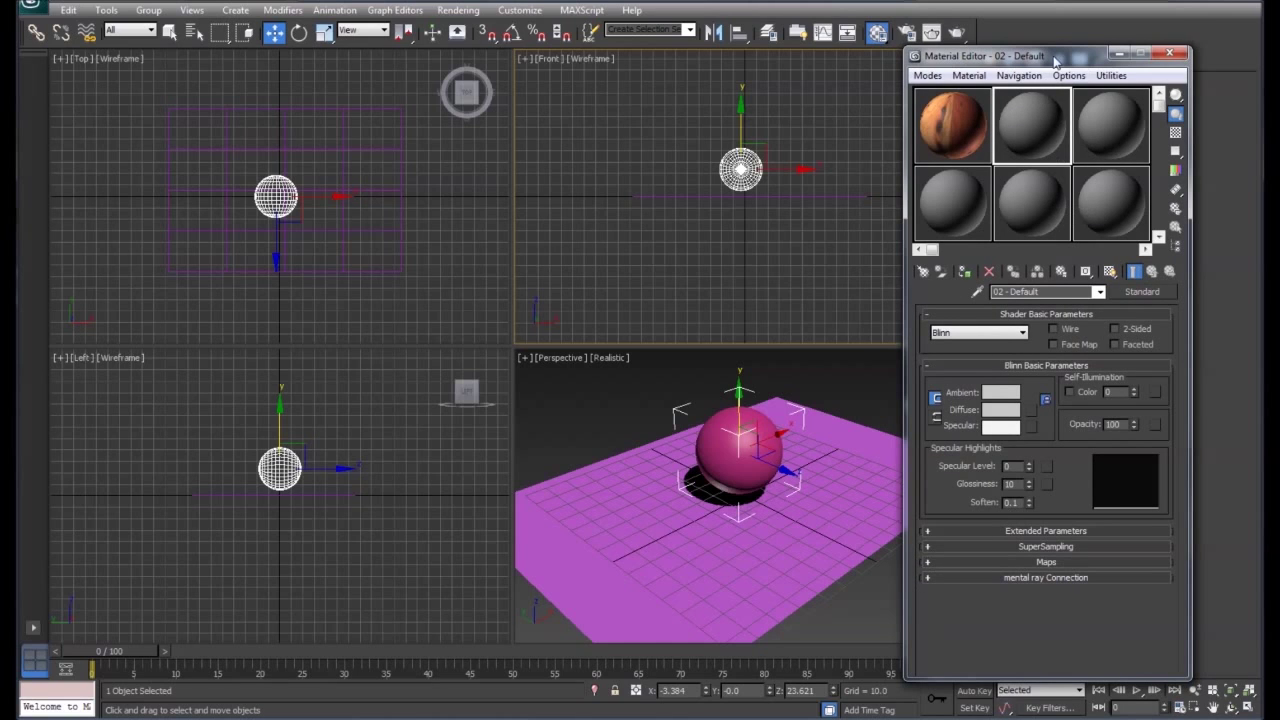
left_click_drag(1054, 58, 993, 38)
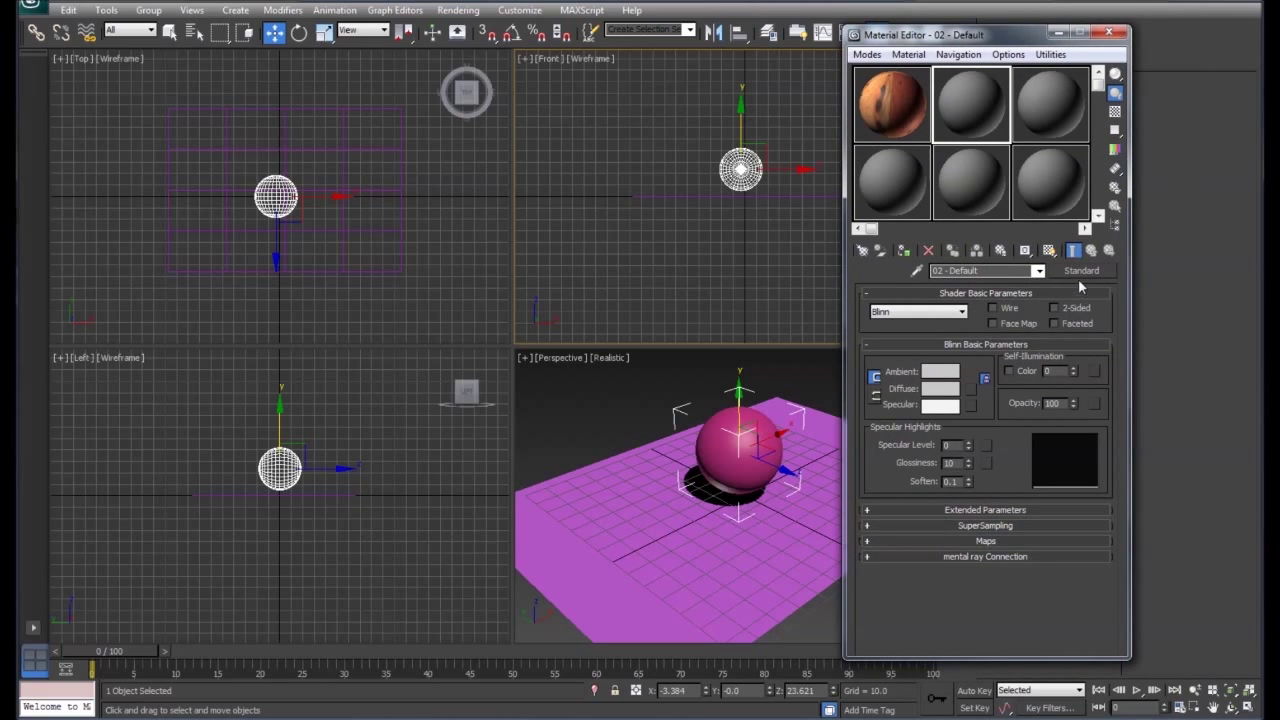
left_click(969, 389)
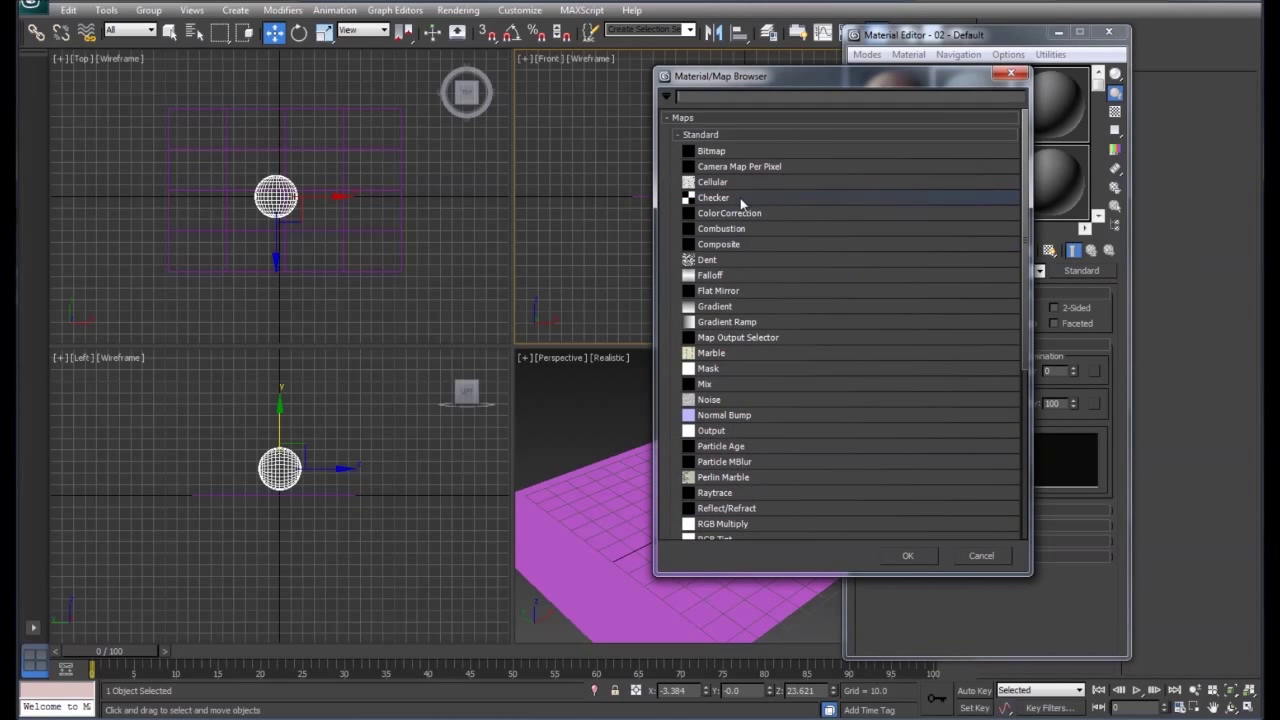
left_click(727, 198)
left_click(907, 556)
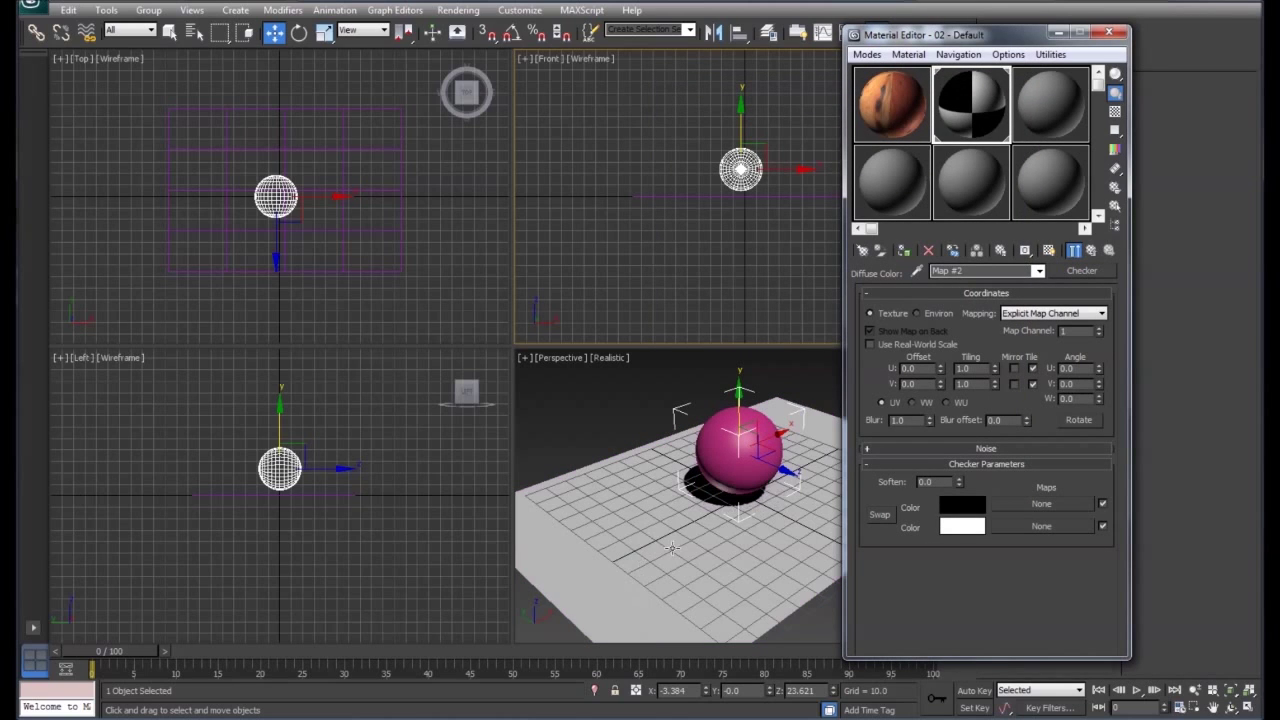
left_click(1048, 251)
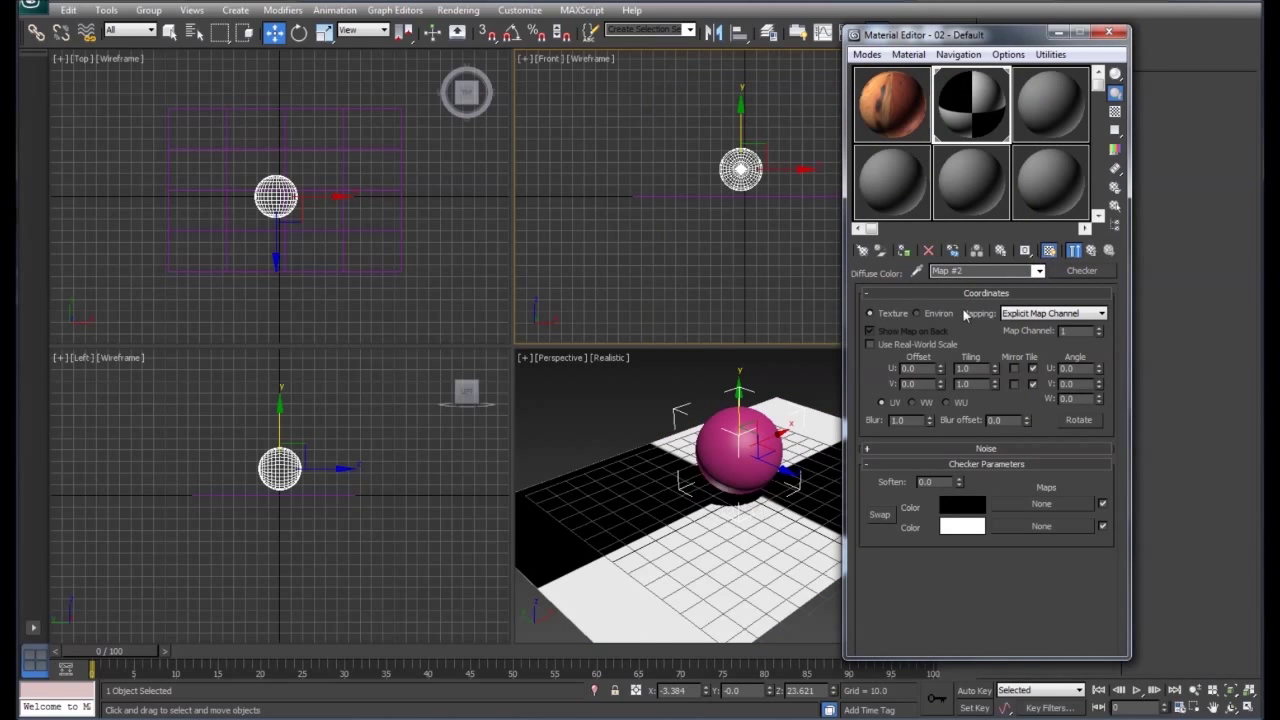
- Set the Checker map's U and V tiling to 7
left_click_drag(995, 371, 996, 362)
double_click(982, 368)
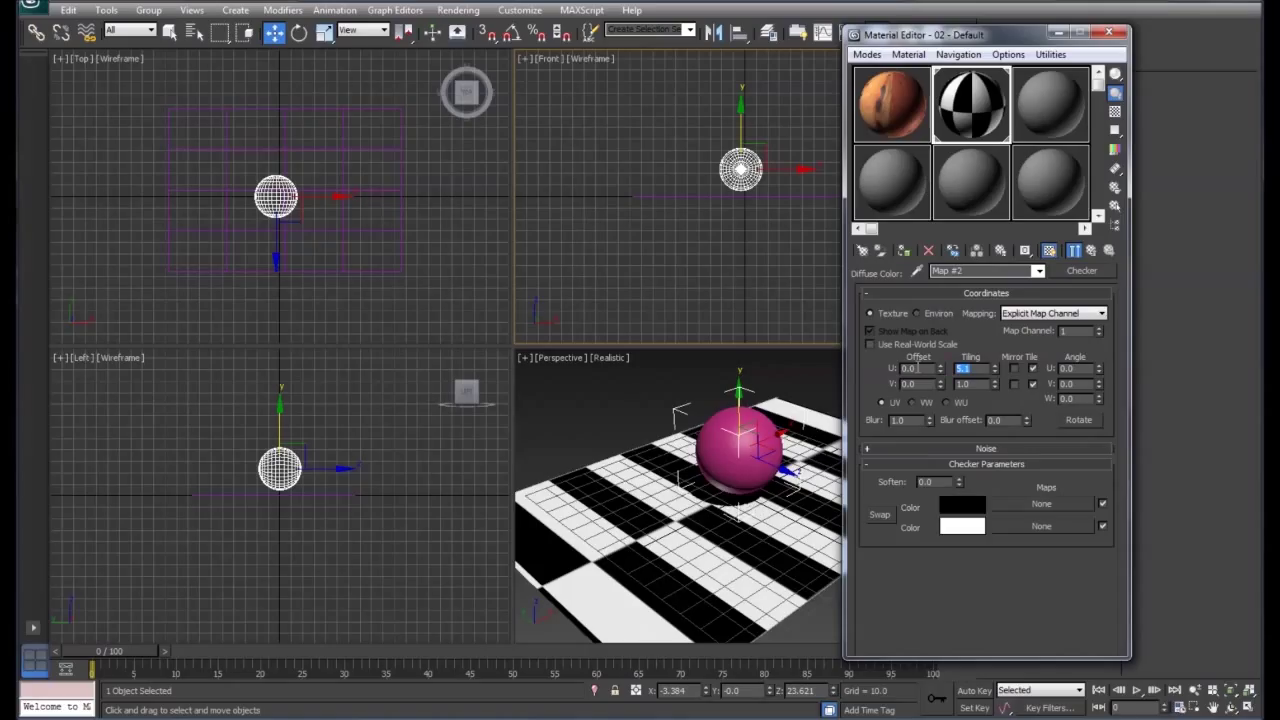
type("7")
key("Tab")
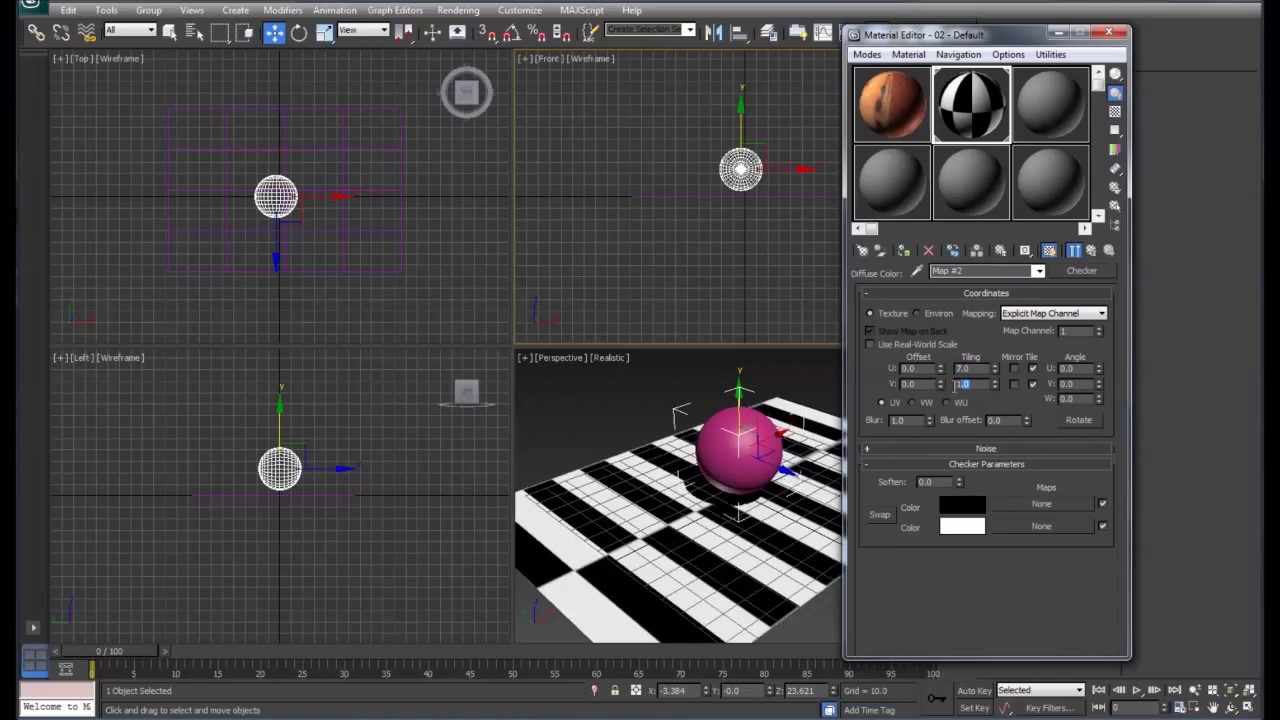
type("7")
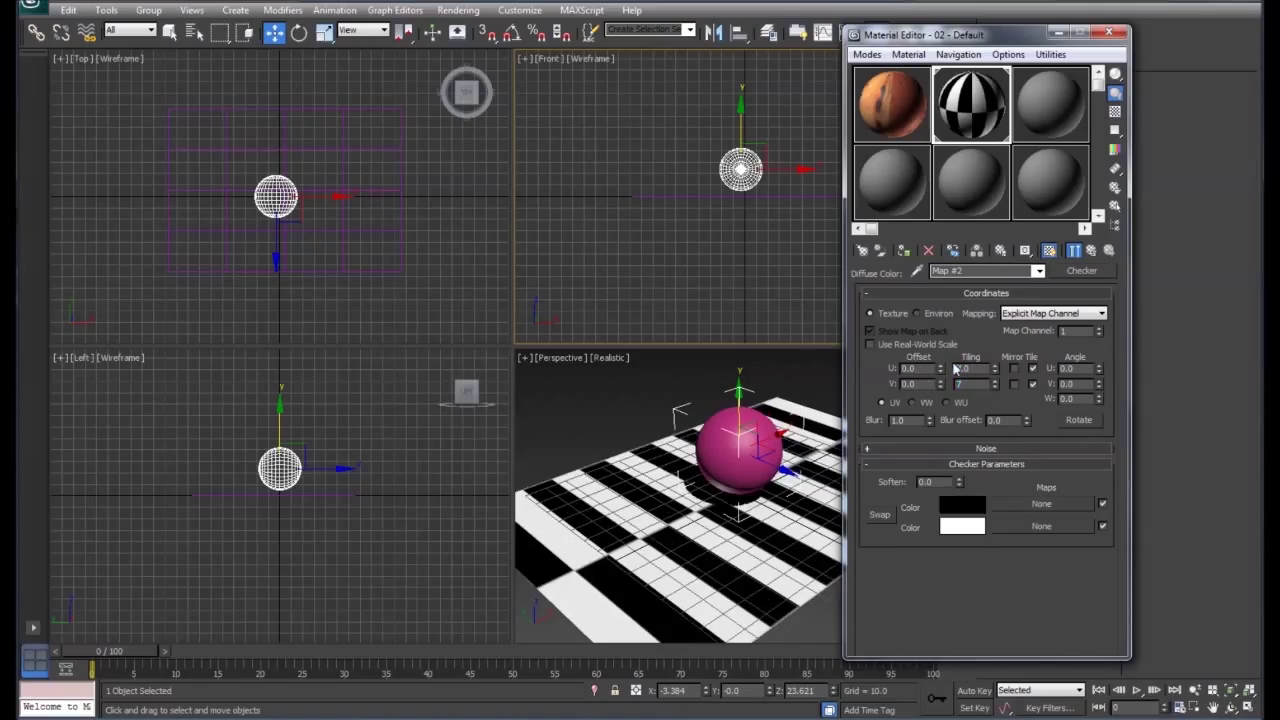
key("Return")
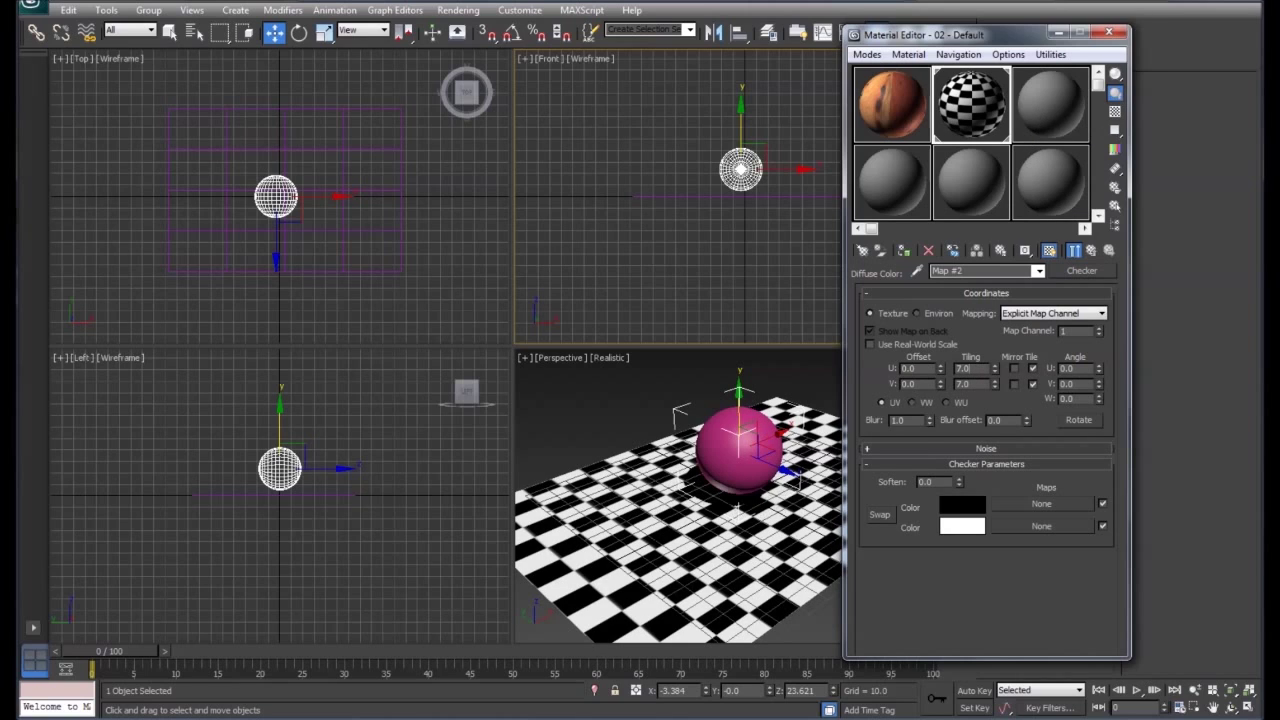
- Change the third sample material's type from Standard to Raytrace
left_click(1052, 112)
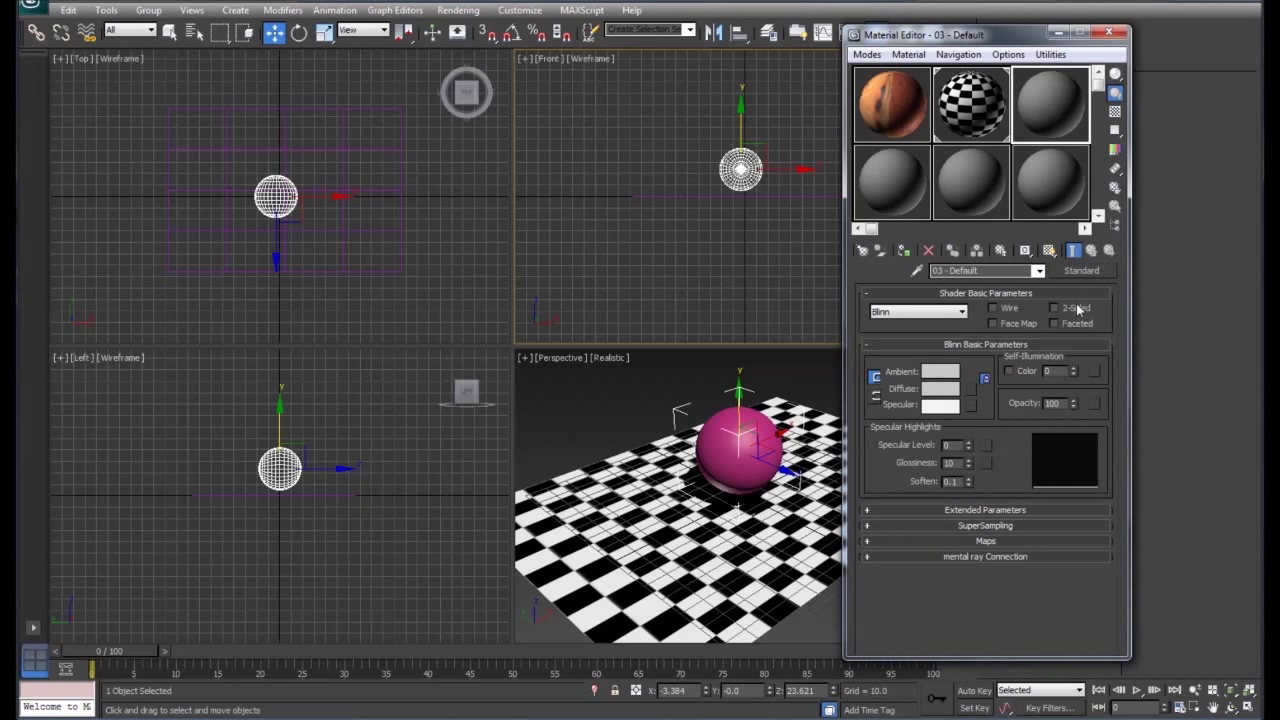
left_click(1078, 273)
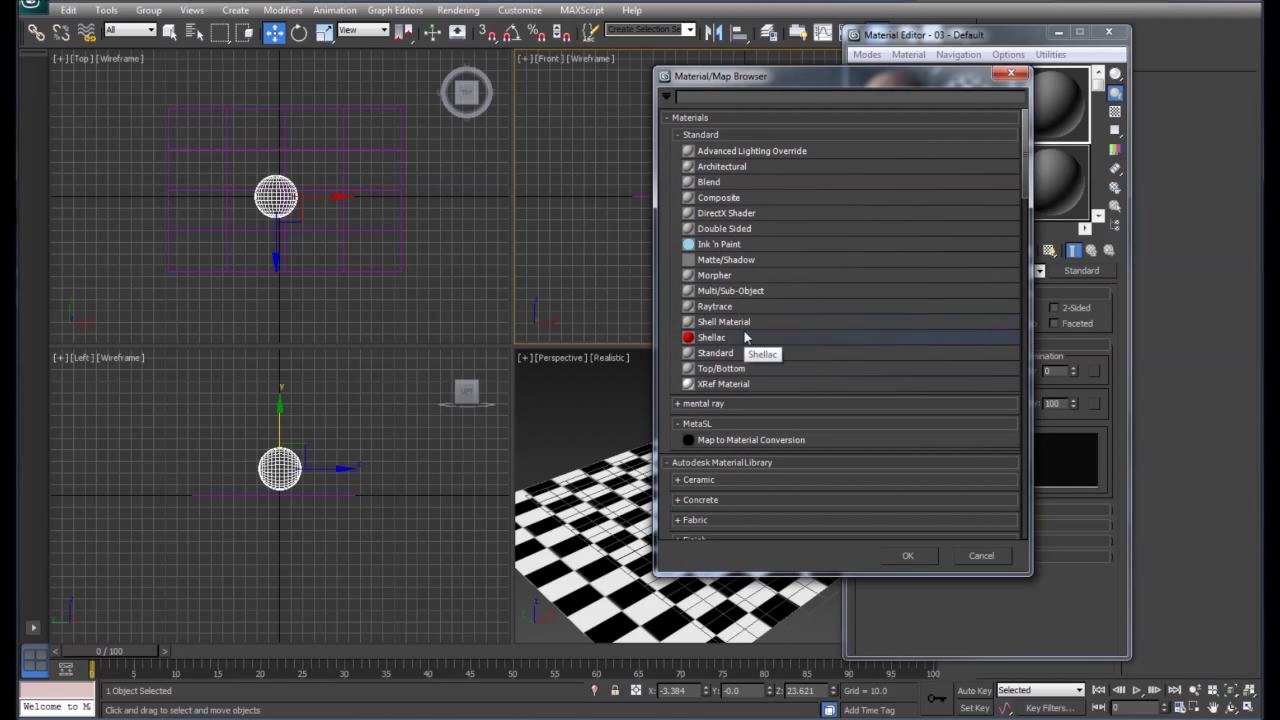
left_click(741, 309)
left_click(907, 554)
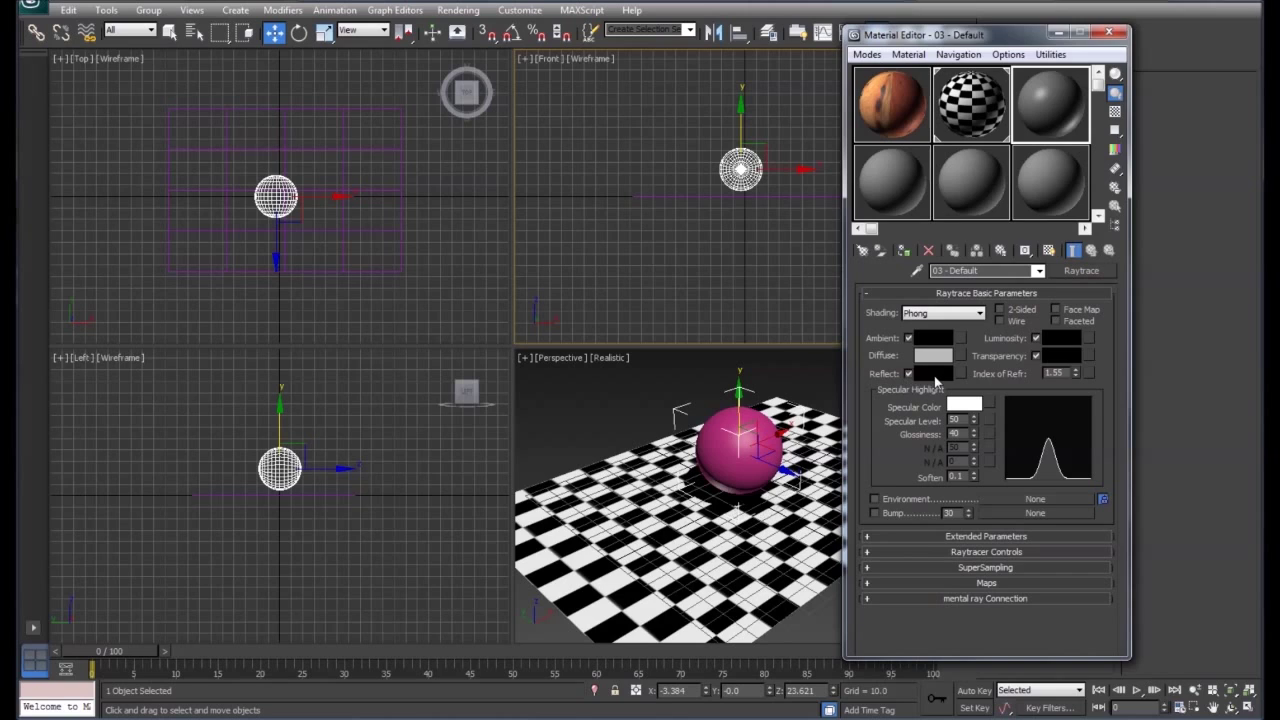
- Set the Raytrace material's reflect colour to a grey with value 74 and apply the material to the sphere
left_click(932, 376)
left_click_drag(1021, 238, 1021, 270)
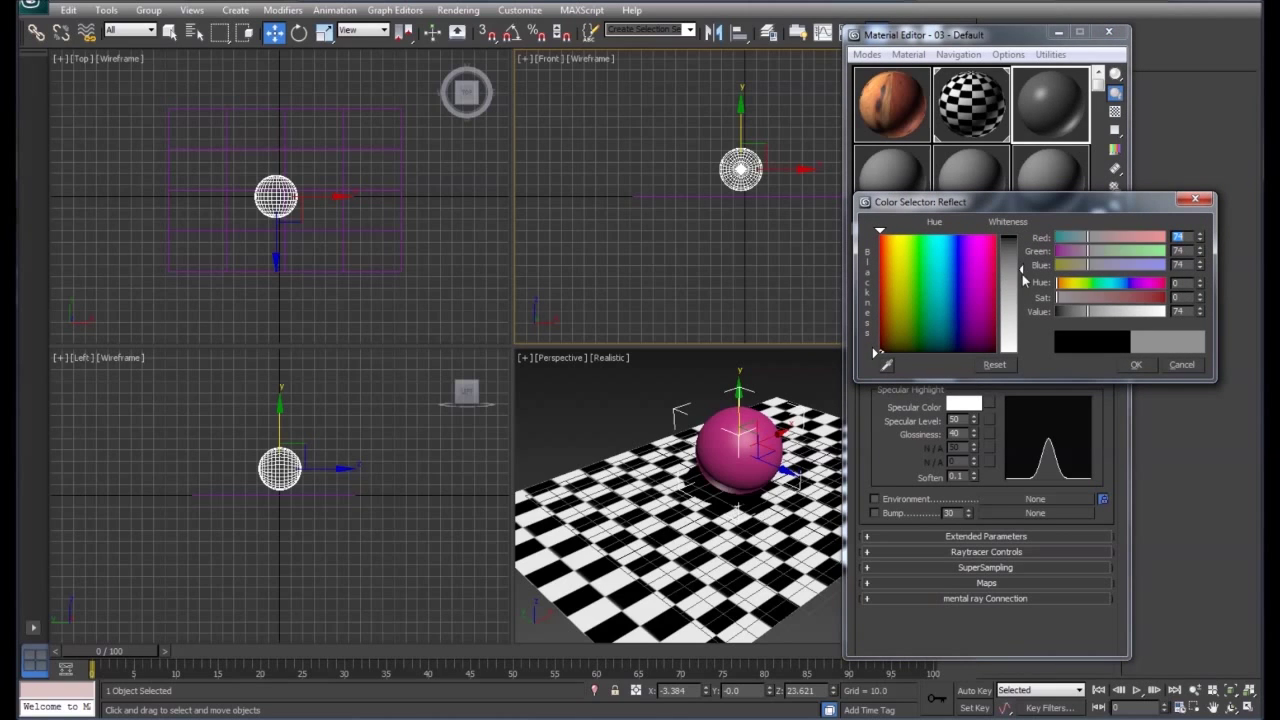
left_click(1138, 365)
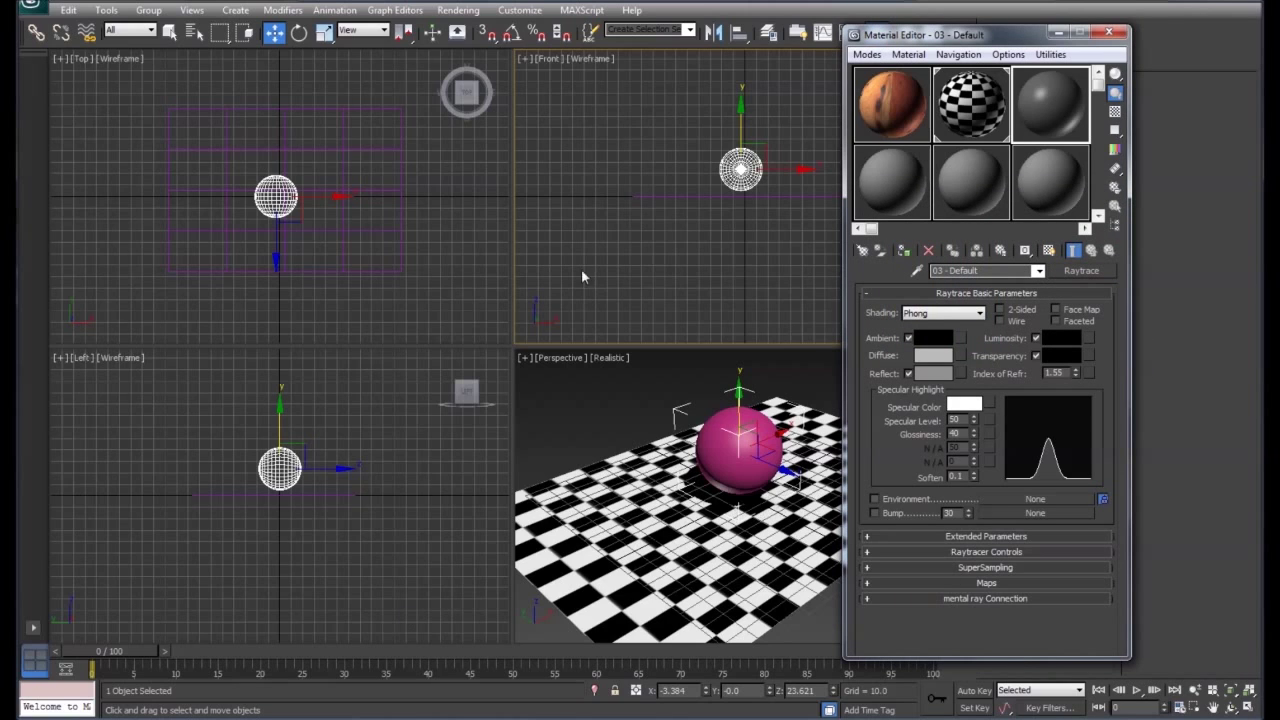
left_click_drag(1062, 108, 755, 465)
left_click(1049, 251)
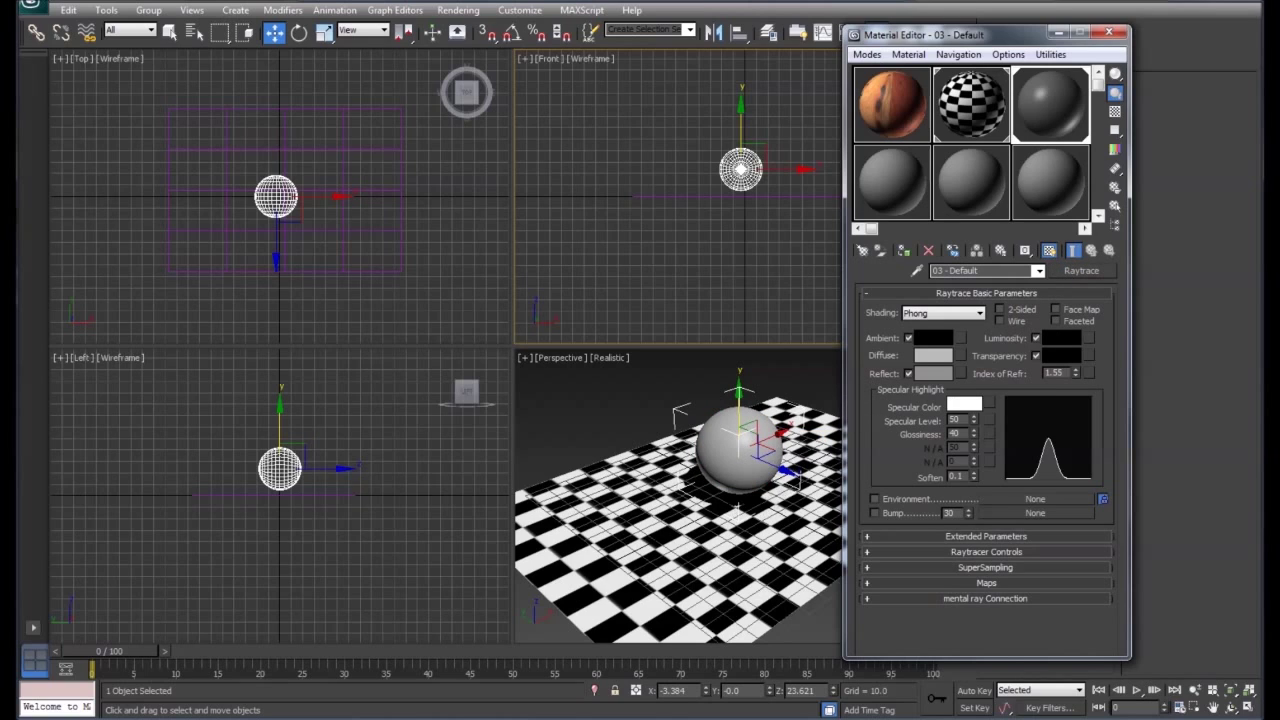
- Render the Perspective view to check the sphere's reflection of the checkered plane, and close the render window
left_click_drag(978, 39, 1022, 90)
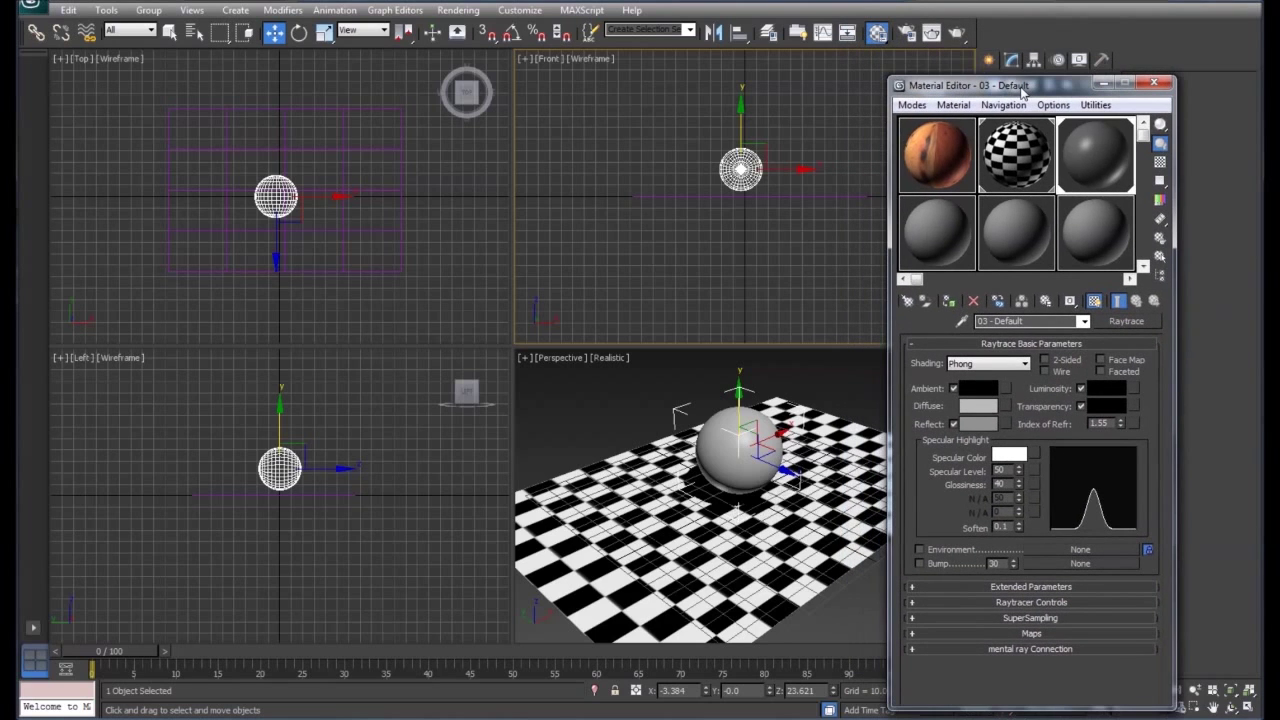
key("shift+q")
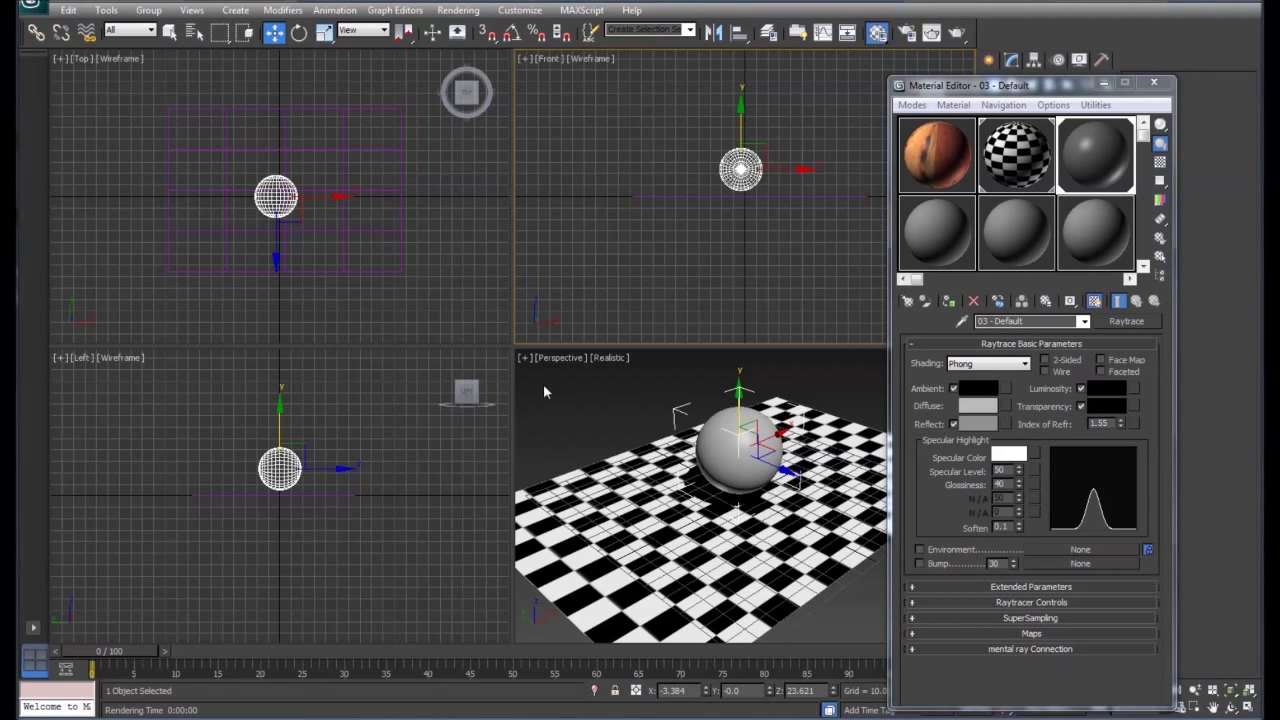
left_click(548, 386)
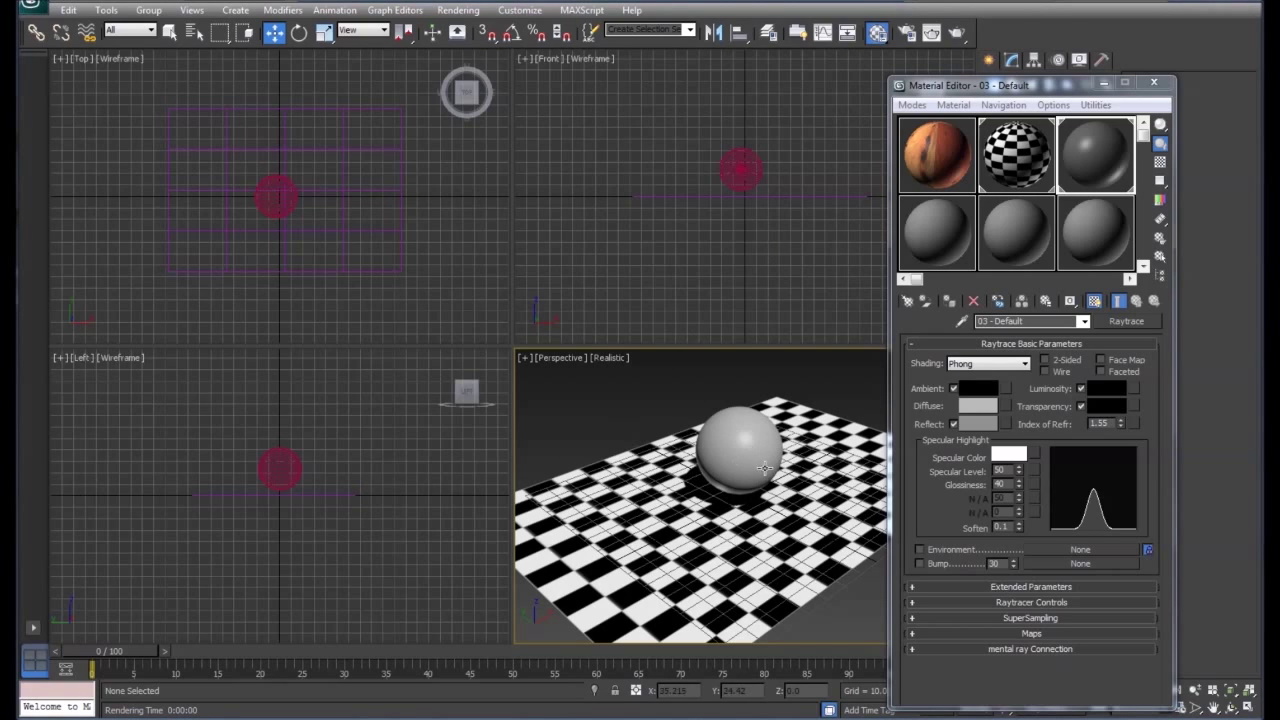
left_click(932, 32)
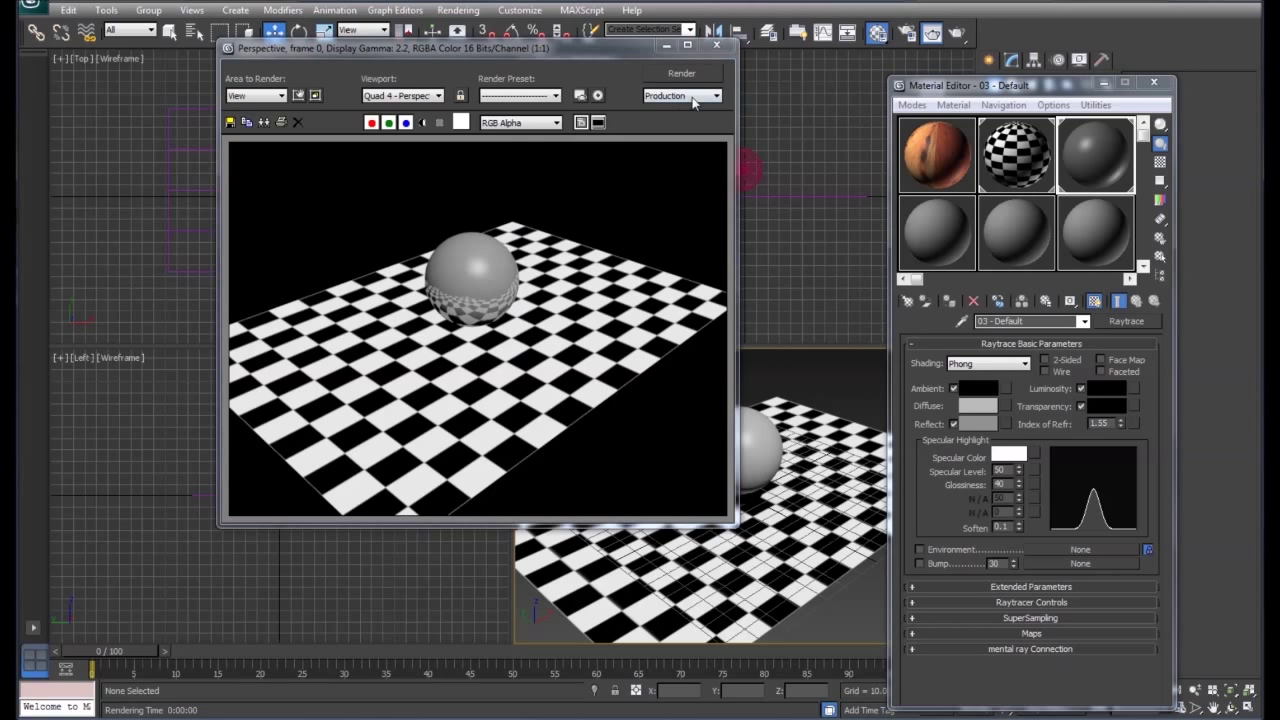
left_click(716, 48)
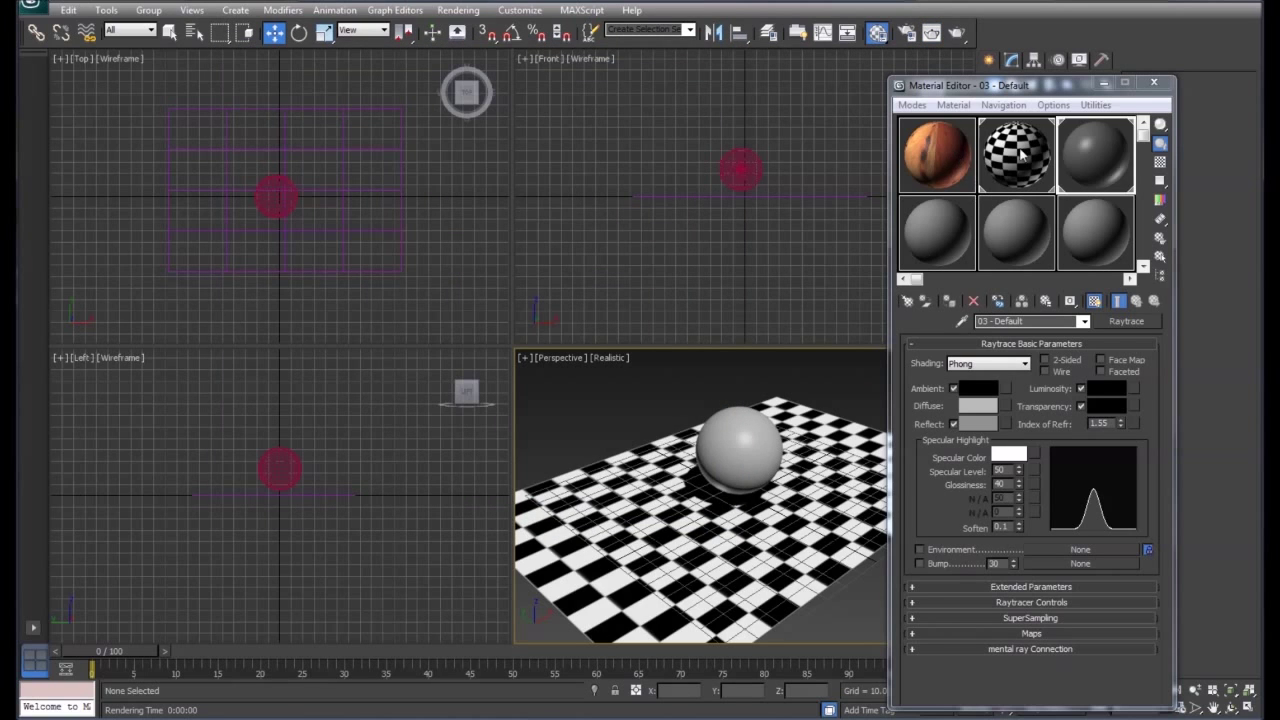
- Apply the wood Shellac material from the first sample slot to the plane and render the Perspective view
left_click(950, 158)
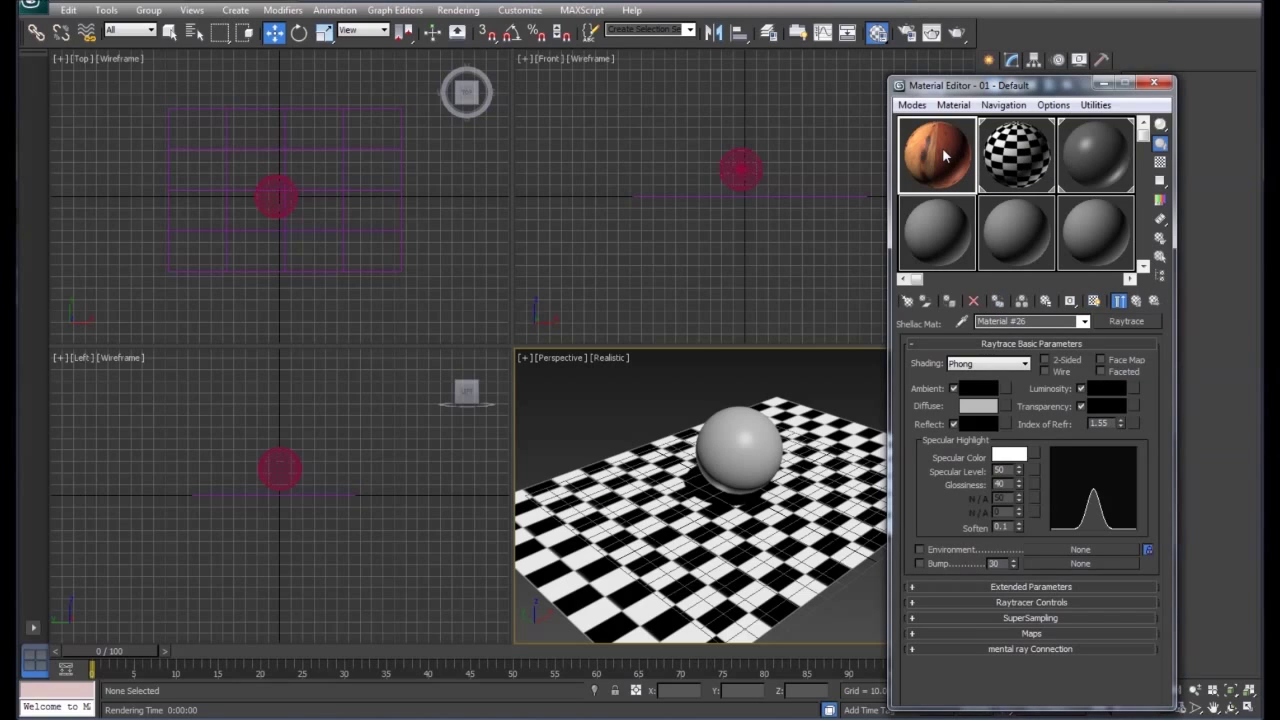
left_click_drag(945, 155, 706, 547)
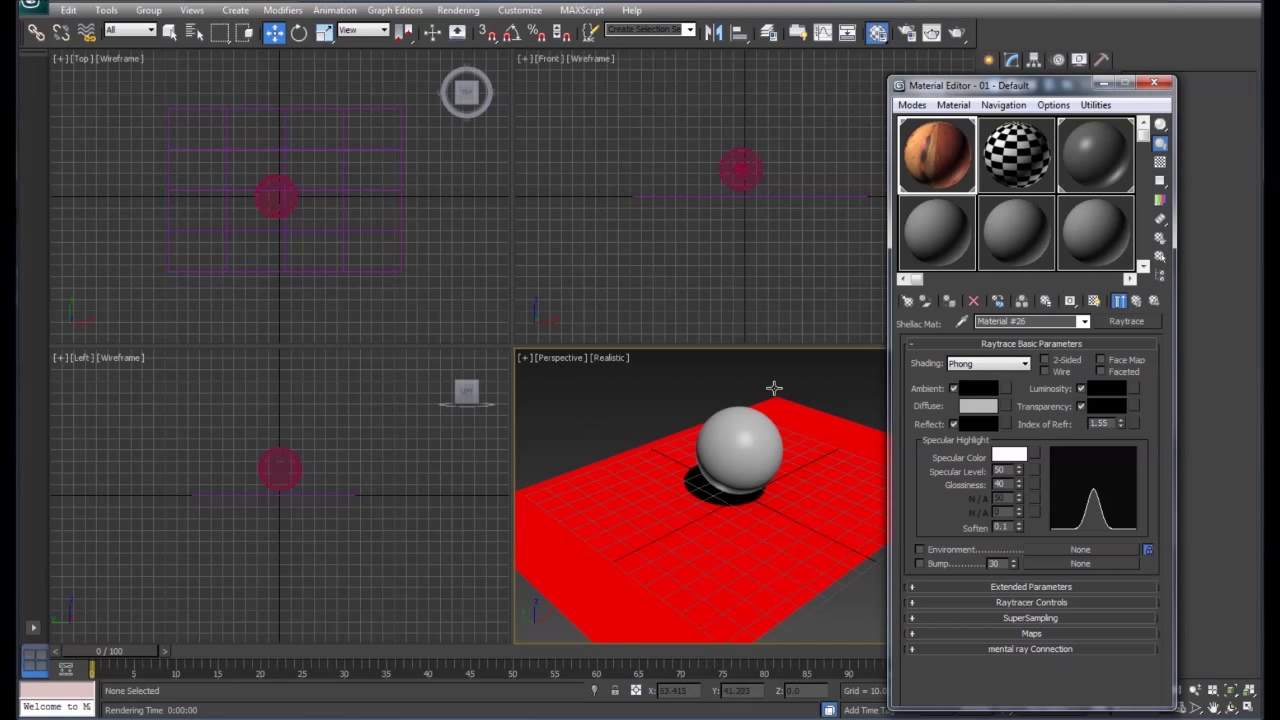
left_click(956, 33)
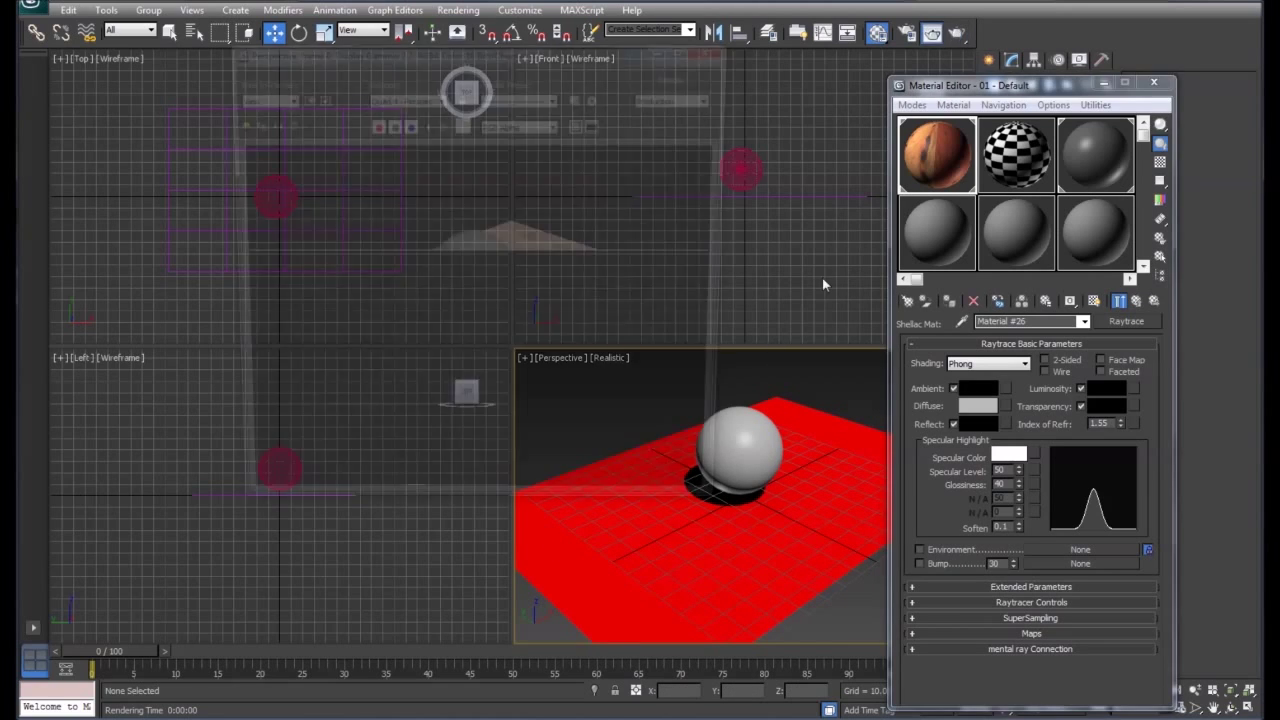